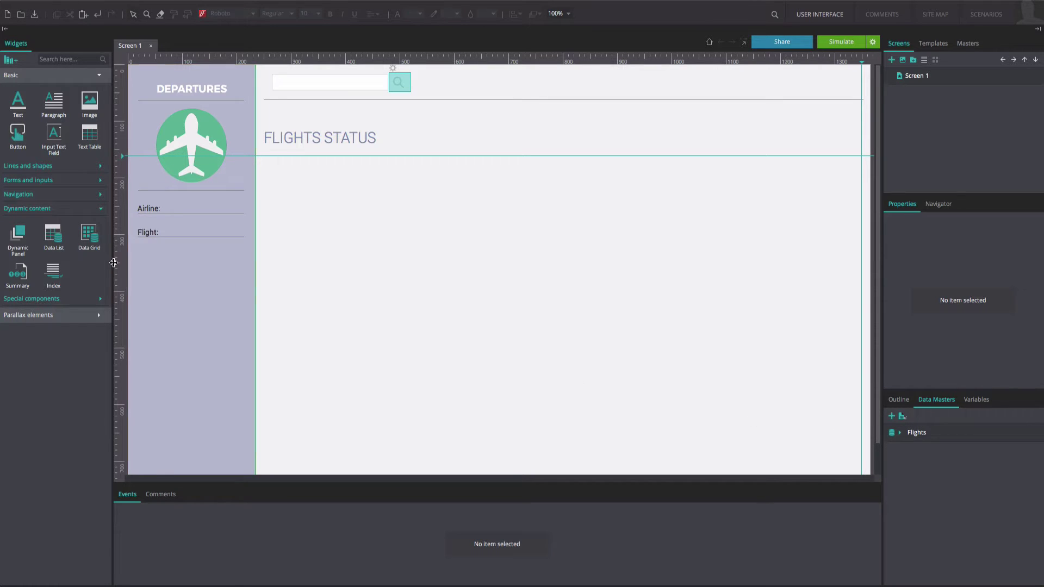
- Place a FlightsList data list bound to Flights, showing Airline and Flight, under FLIGHTS STATUS
{"action": "double_click", "coordinate": [58, 249]}
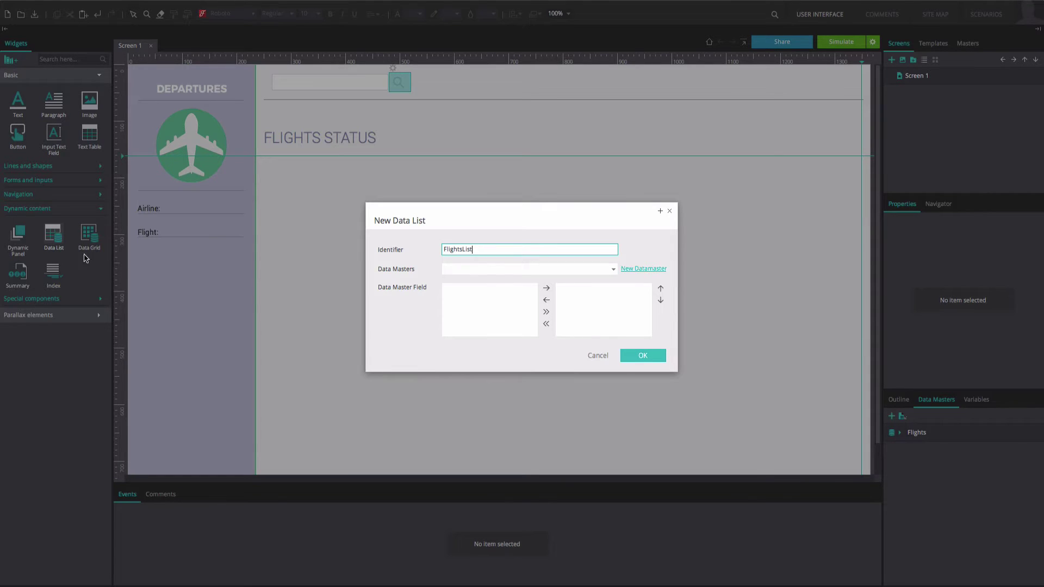
{"action": "left_click", "coordinate": [446, 271]}
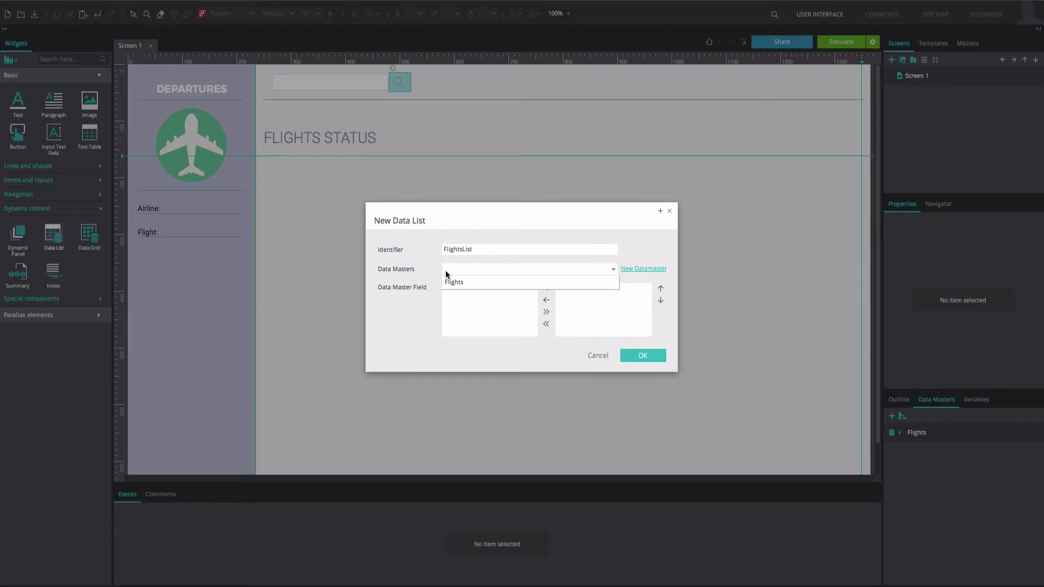
{"action": "left_click", "coordinate": [448, 282]}
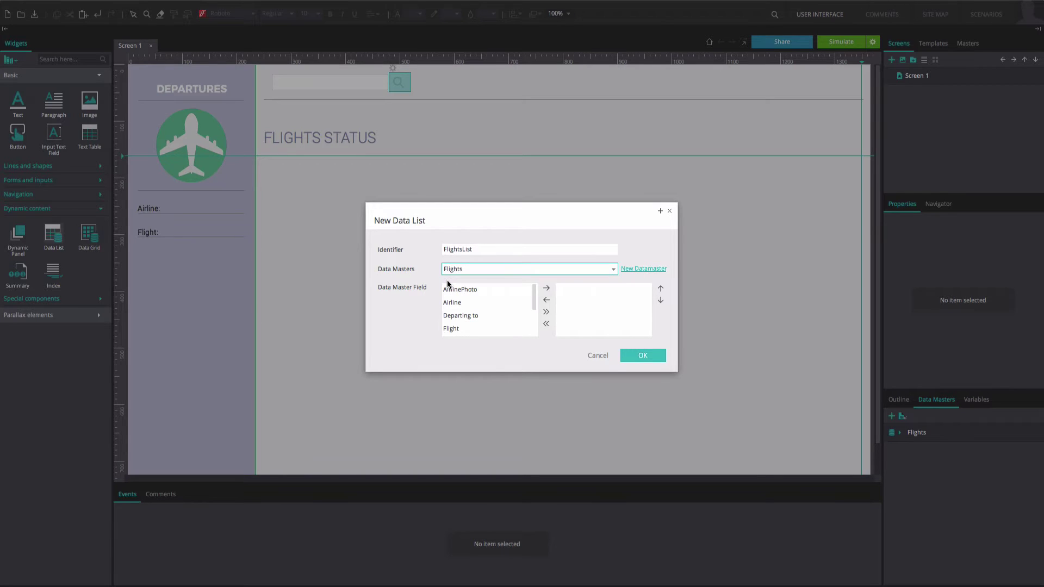
{"action": "left_click", "coordinate": [452, 302]}
{"action": "left_click", "coordinate": [545, 288]}
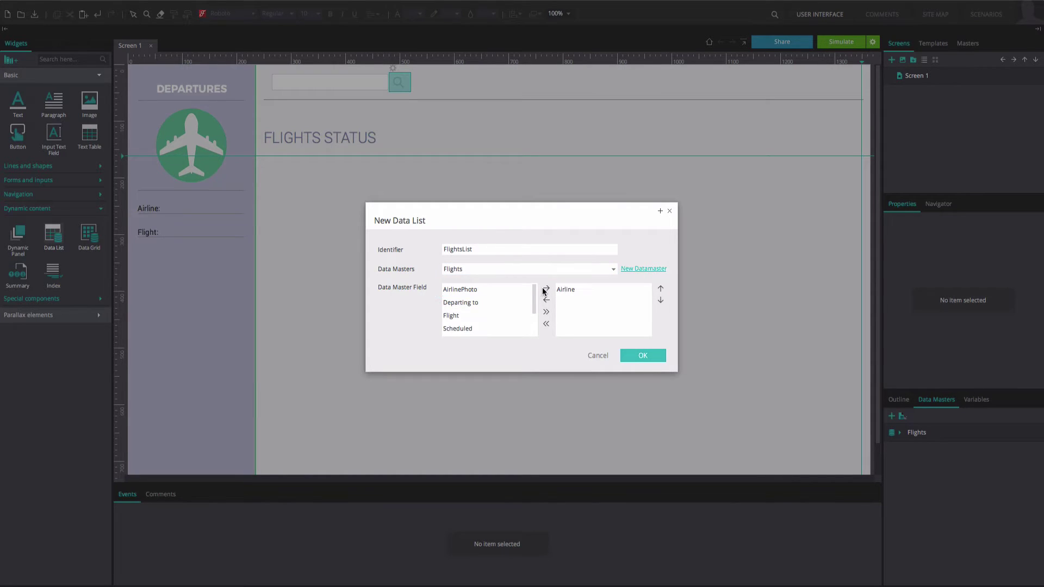
{"action": "left_click", "coordinate": [493, 316]}
{"action": "left_click", "coordinate": [545, 289]}
{"action": "left_click", "coordinate": [628, 353]}
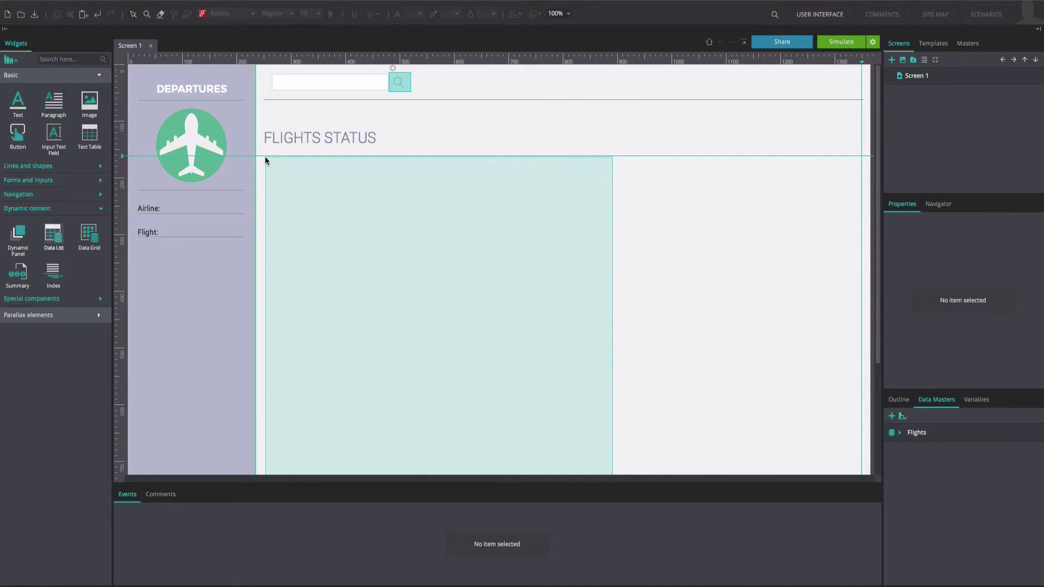
{"action": "left_click", "coordinate": [263, 156]}
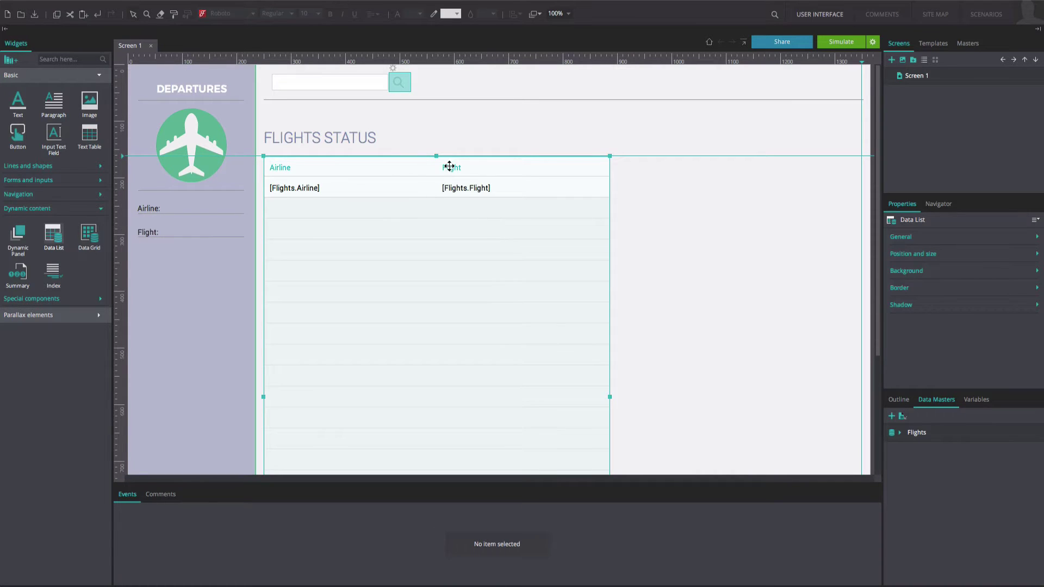
- Add a third column to the FlightsList data list and make the list narrower
{"action": "right_click", "coordinate": [576, 191]}
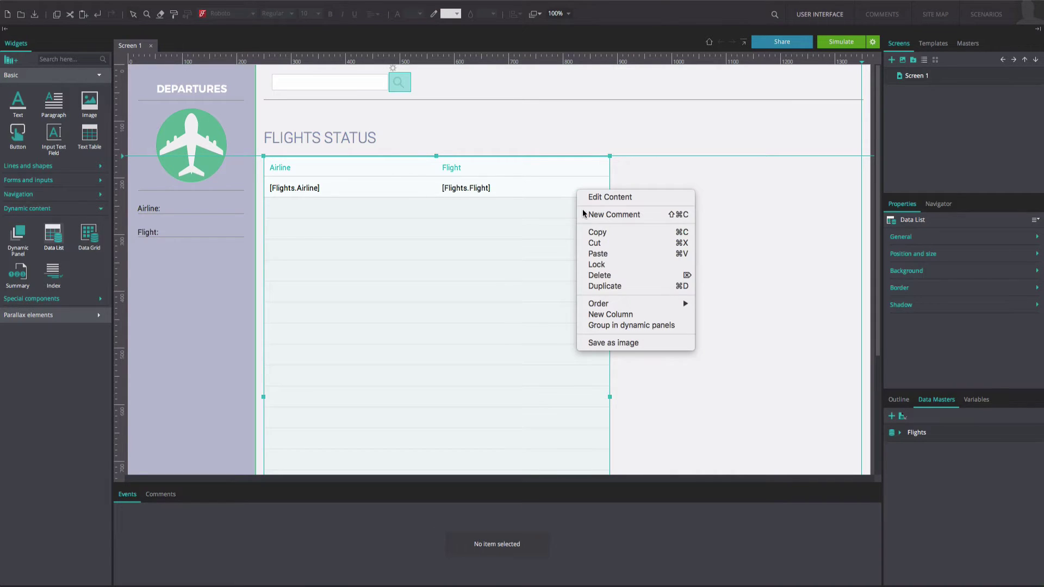
{"action": "left_click", "coordinate": [604, 315]}
{"action": "left_click", "coordinate": [770, 178]}
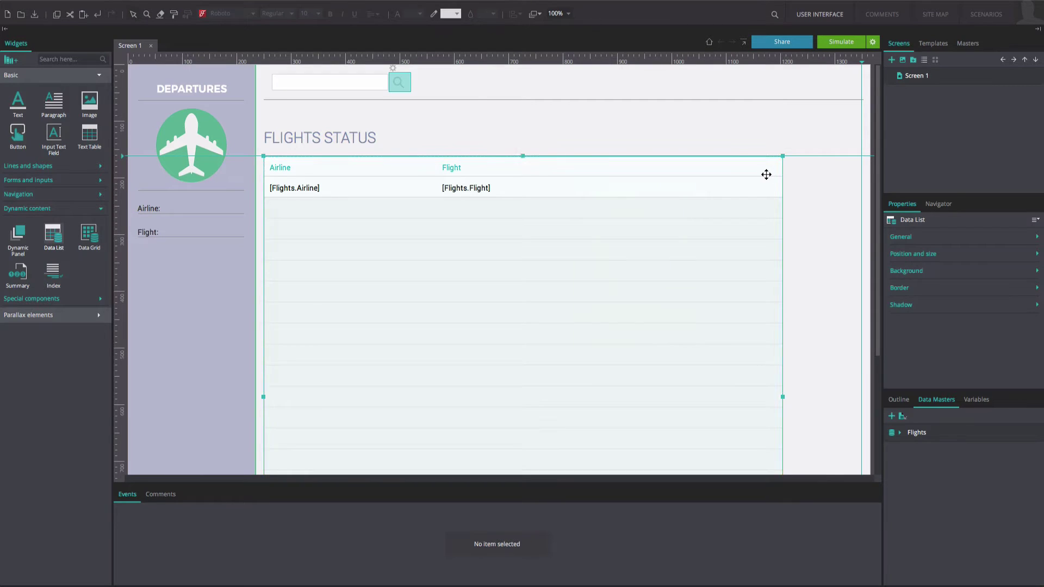
{"action": "left_click", "coordinate": [774, 173]}
{"action": "left_click_drag", "start_coordinate": [782, 166], "coordinate": [674, 166]}
{"action": "left_click", "coordinate": [620, 216]}
{"action": "left_click_drag", "start_coordinate": [673, 397], "coordinate": [605, 396]}
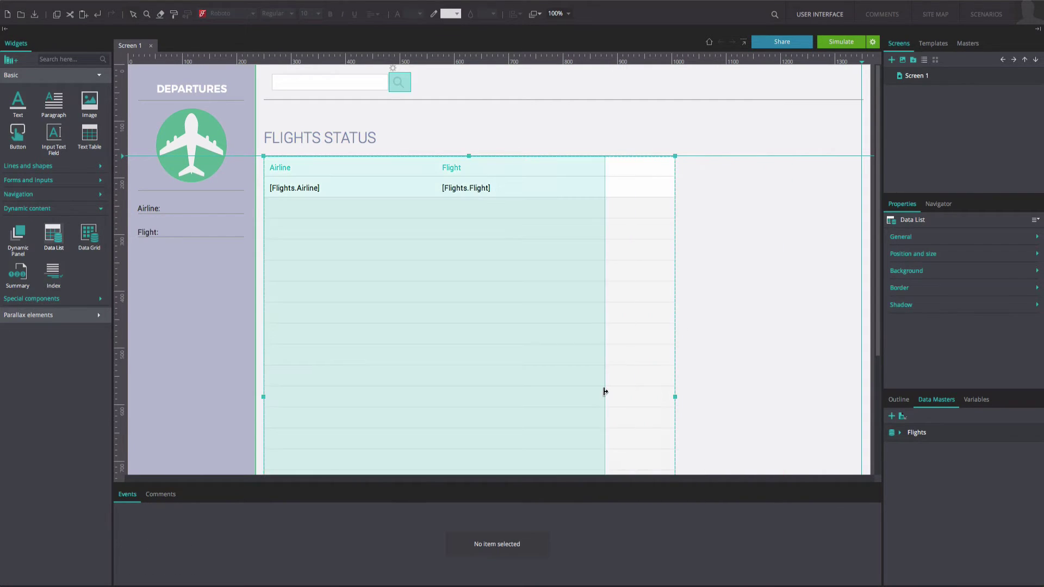
- Put a text label reading 'Update' in the new column's row cell
{"action": "left_click", "coordinate": [559, 169]}
{"action": "left_click_drag", "start_coordinate": [18, 101], "coordinate": [568, 186]}
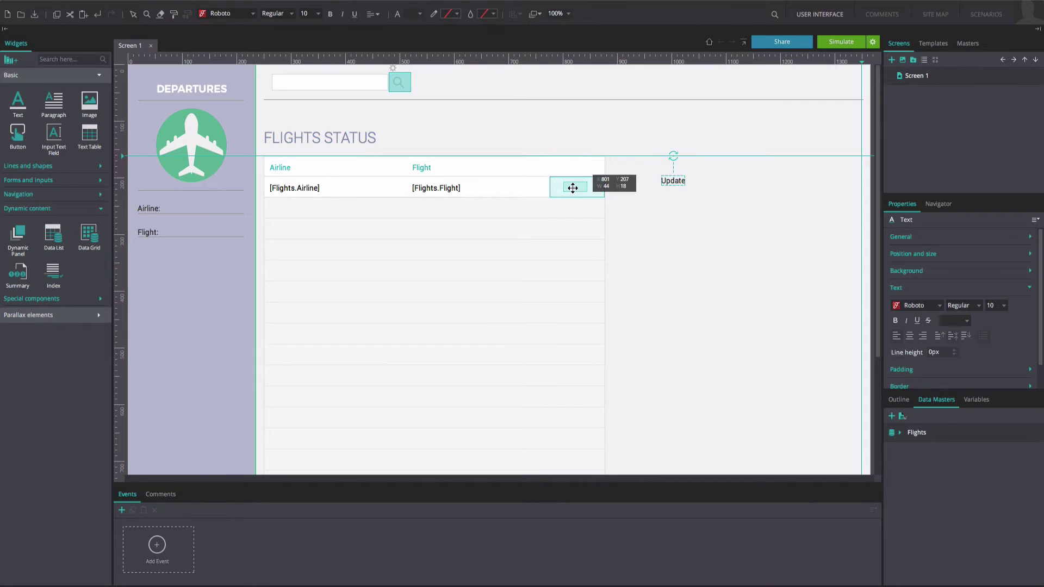
{"action": "left_click", "coordinate": [446, 268]}
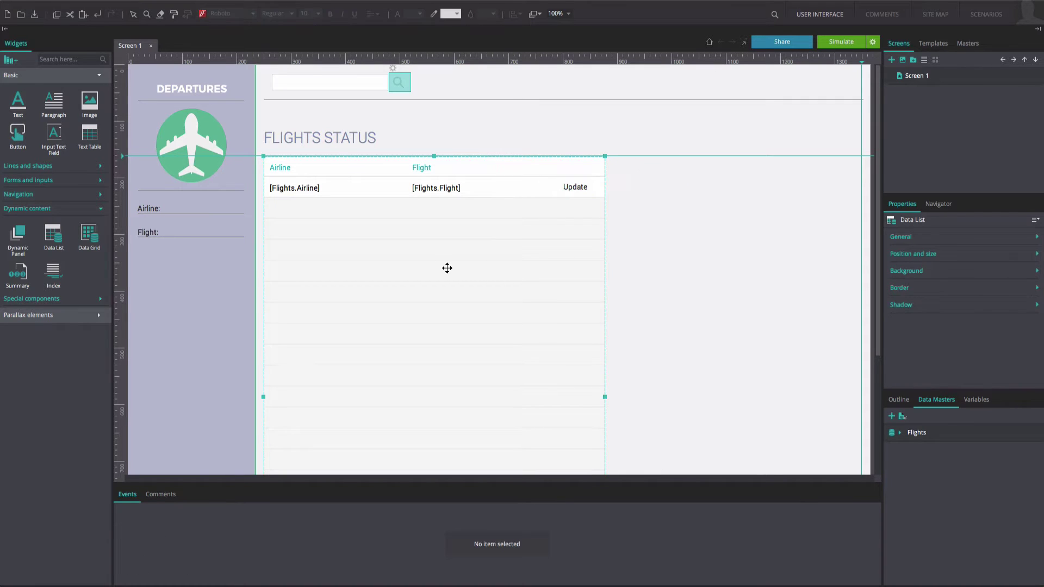
- Add equally narrowed input fields beside Airline: and Flight: in the sidebar
{"action": "left_click", "coordinate": [573, 187]}
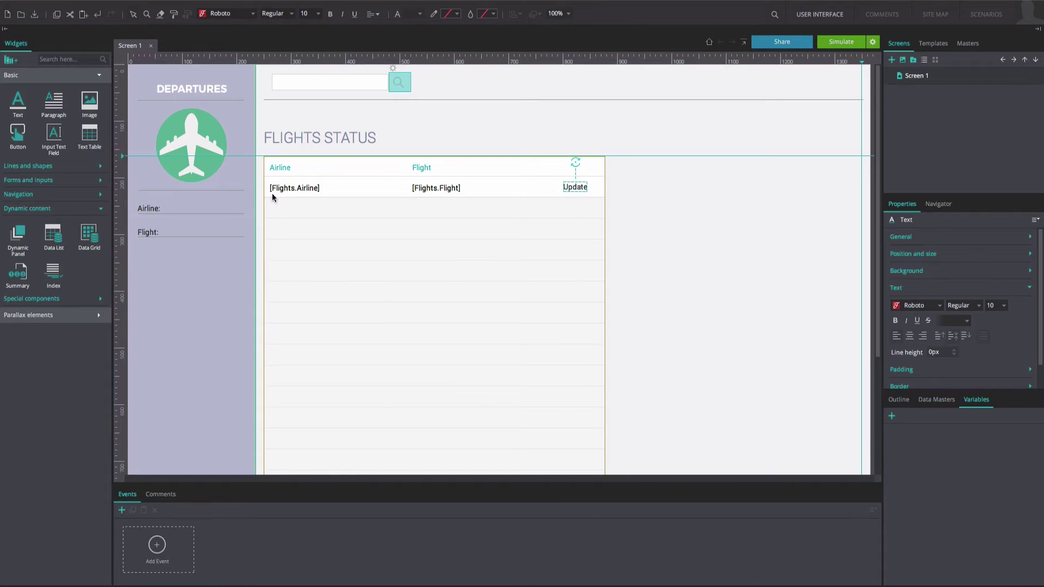
{"action": "left_click_drag", "start_coordinate": [54, 135], "coordinate": [167, 200]}
{"action": "left_click_drag", "start_coordinate": [281, 205], "coordinate": [245, 205]}
{"action": "left_click_drag", "start_coordinate": [53, 135], "coordinate": [170, 222]}
{"action": "left_click_drag", "start_coordinate": [281, 228], "coordinate": [246, 232]}
- Add a button labelled 'Update' below the Flight field, positioned at the sidebar's right
{"action": "left_click_drag", "start_coordinate": [18, 135], "coordinate": [168, 254]}
{"action": "double_click", "coordinate": [172, 259]}
{"action": "type", "text": "Update"}
{"action": "left_click", "coordinate": [174, 289]}
{"action": "left_click_drag", "start_coordinate": [177, 258], "coordinate": [222, 257]}
{"action": "left_click", "coordinate": [569, 191]}
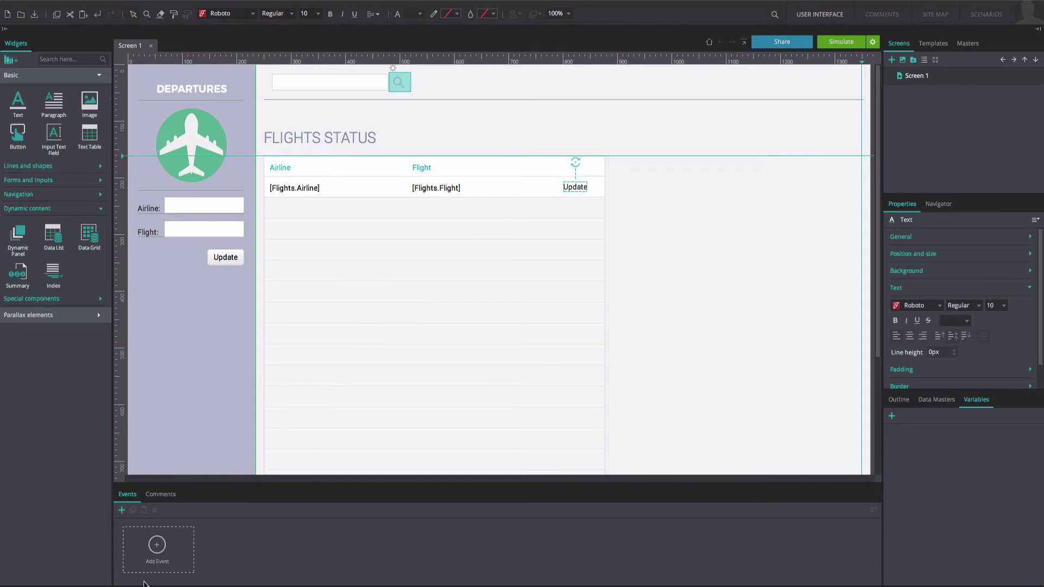
{"action": "left_click", "coordinate": [159, 561]}
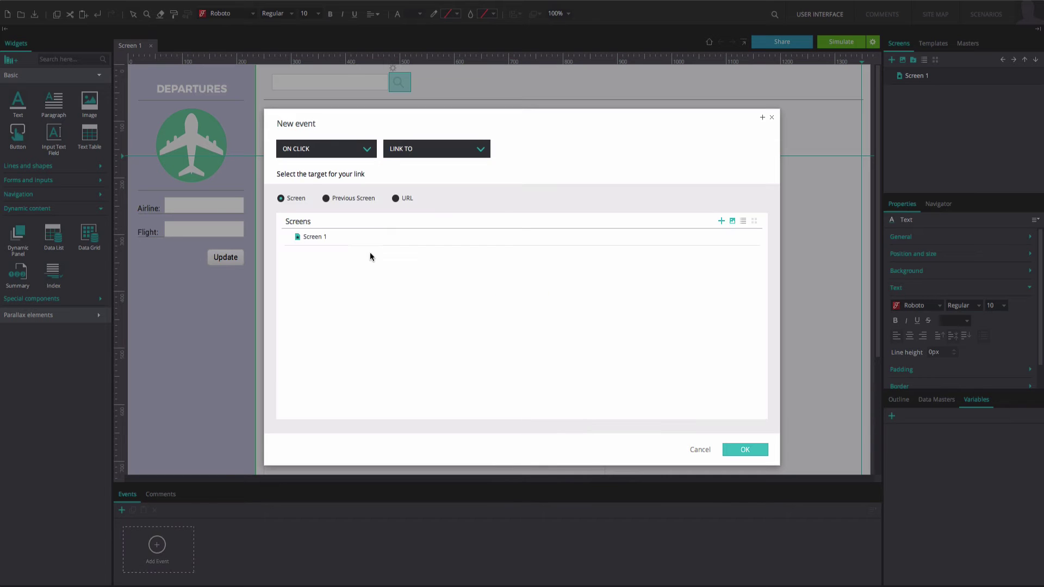
- Add an On Click Set Value storing the calculated FlightsList.value in a new Update variable
{"action": "left_click", "coordinate": [415, 154]}
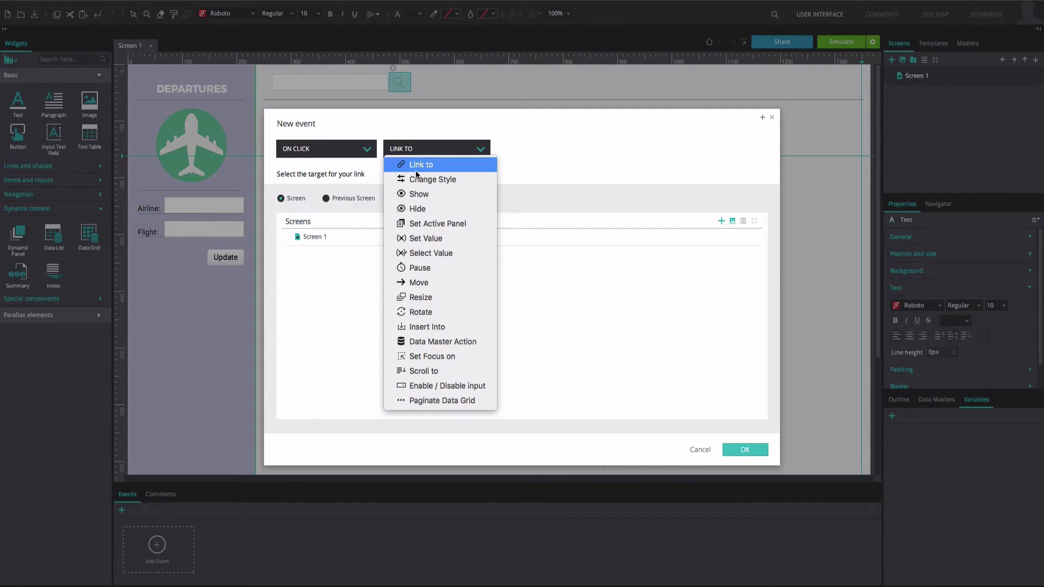
{"action": "left_click", "coordinate": [413, 239]}
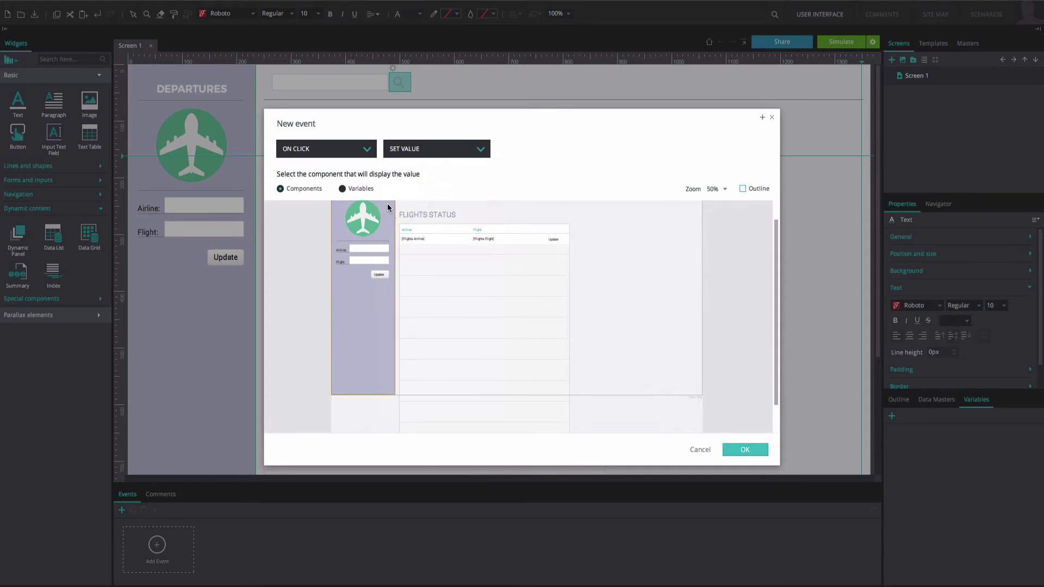
{"action": "left_click", "coordinate": [359, 188]}
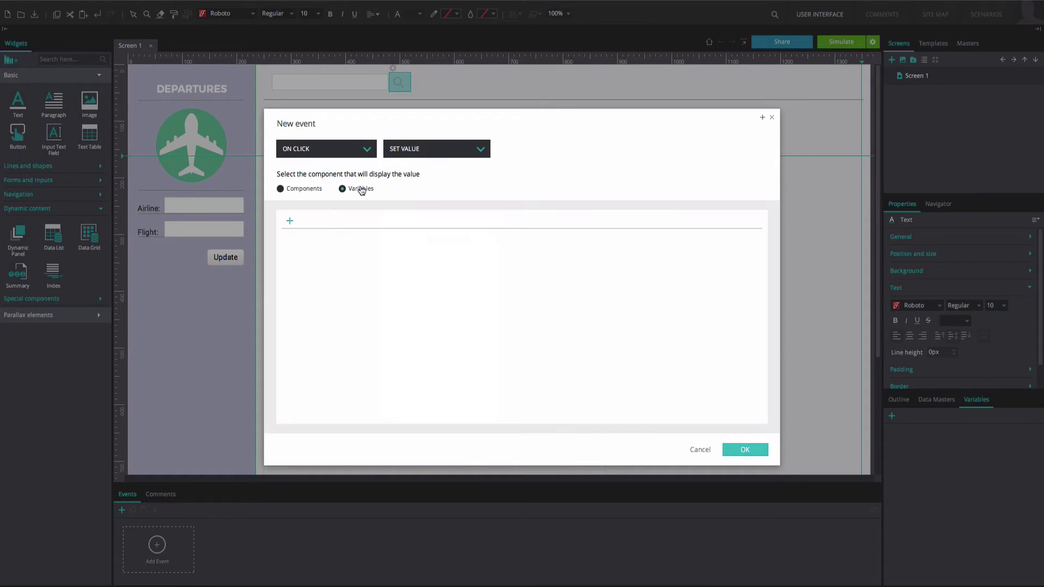
{"action": "left_click", "coordinate": [289, 220]}
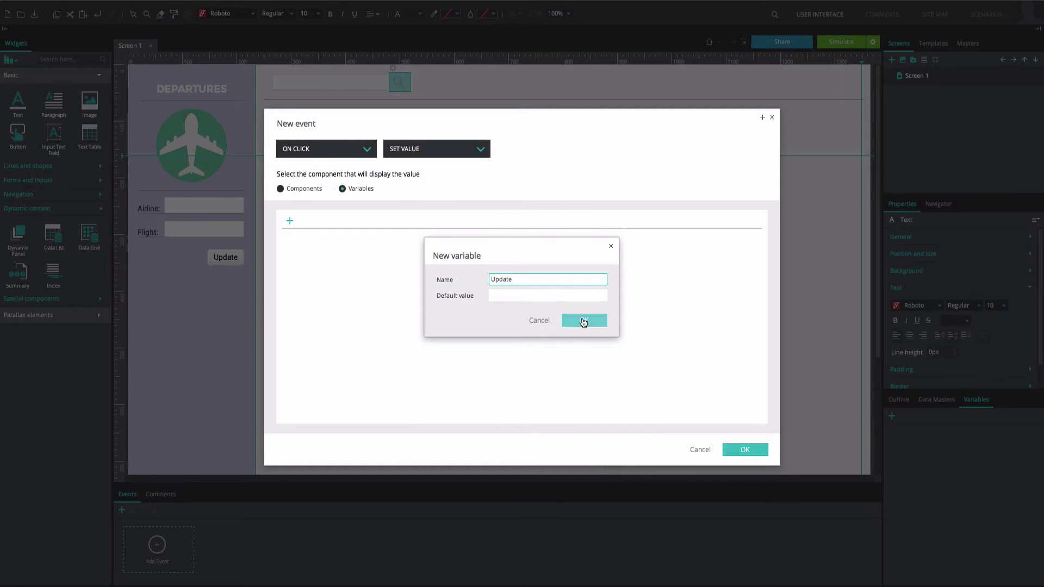
{"action": "left_click", "coordinate": [583, 321]}
{"action": "left_click", "coordinate": [518, 239]}
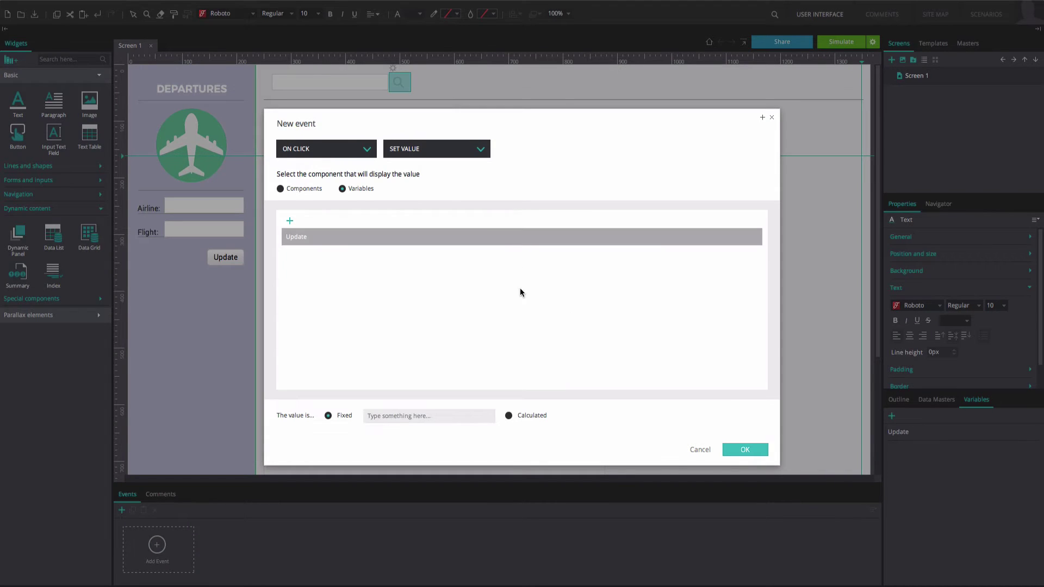
{"action": "left_click", "coordinate": [508, 416]}
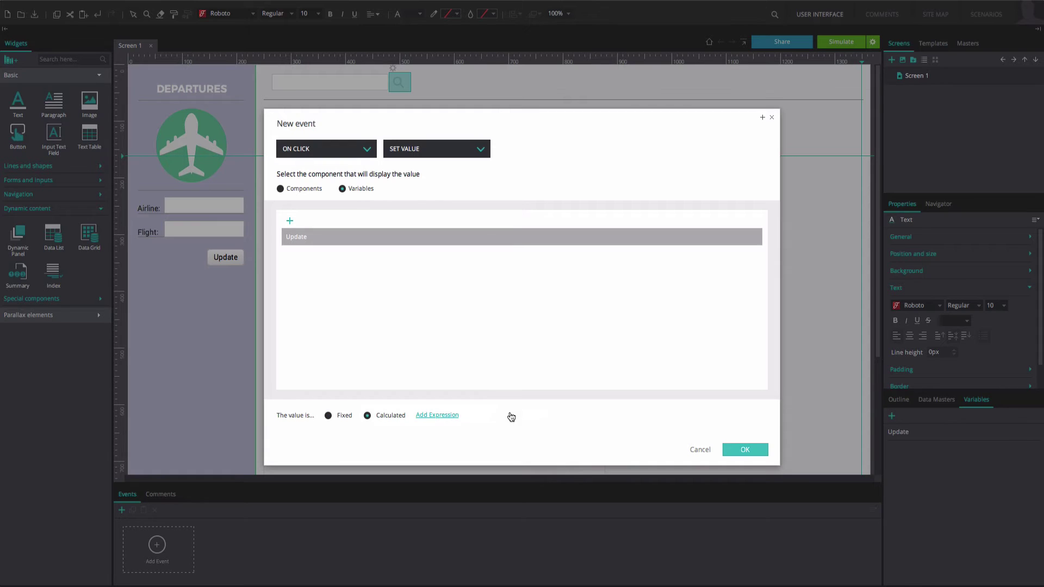
{"action": "left_click", "coordinate": [447, 416]}
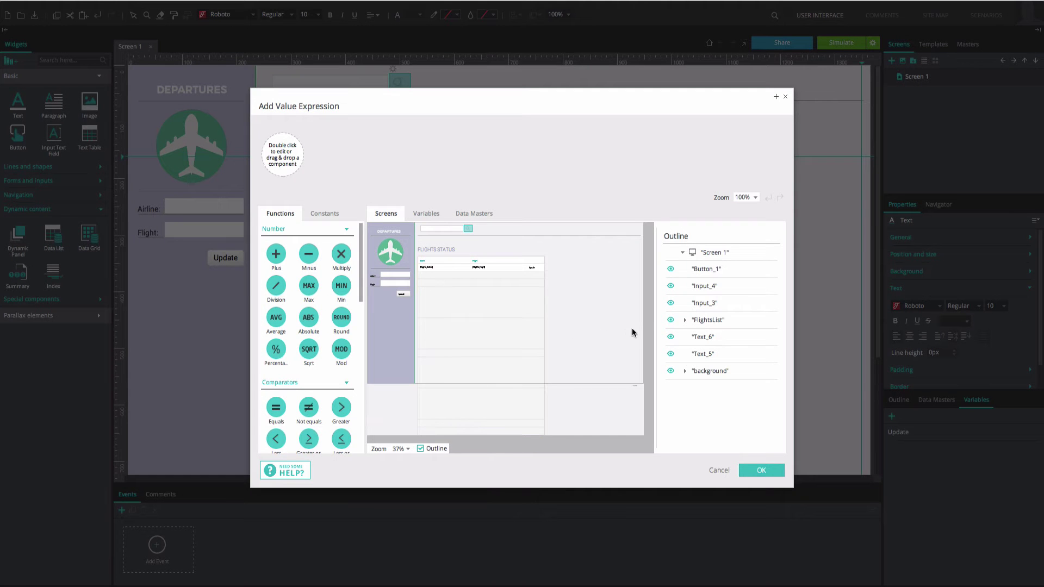
{"action": "left_click", "coordinate": [722, 355]}
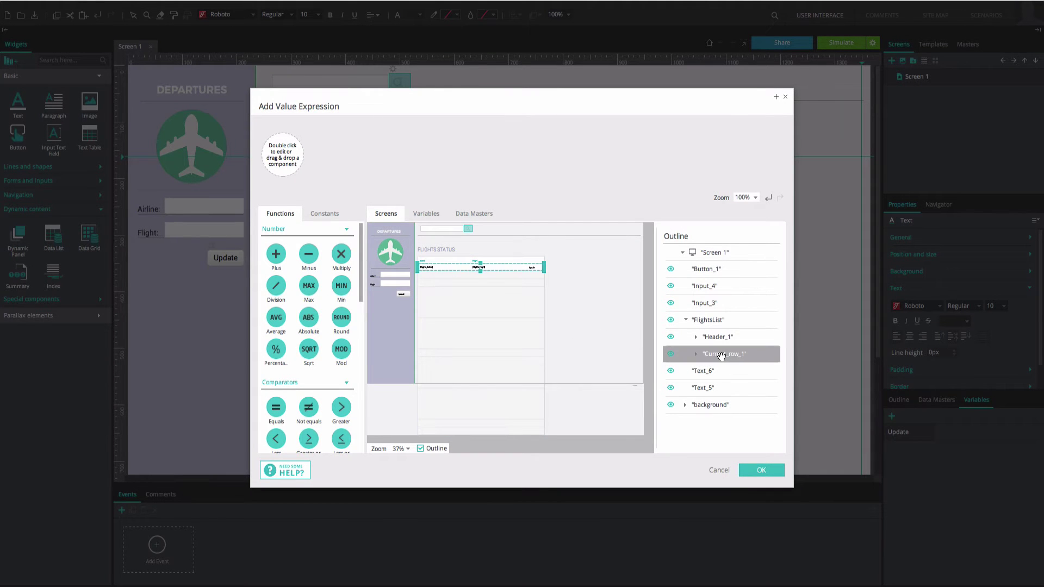
{"action": "left_click_drag", "start_coordinate": [722, 355], "coordinate": [291, 157]}
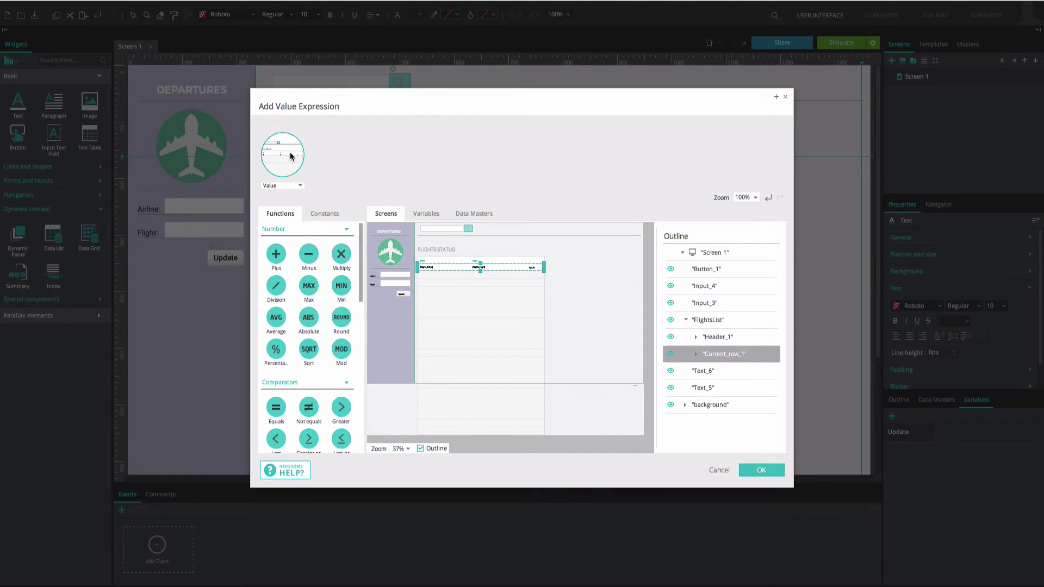
{"action": "left_click", "coordinate": [766, 471]}
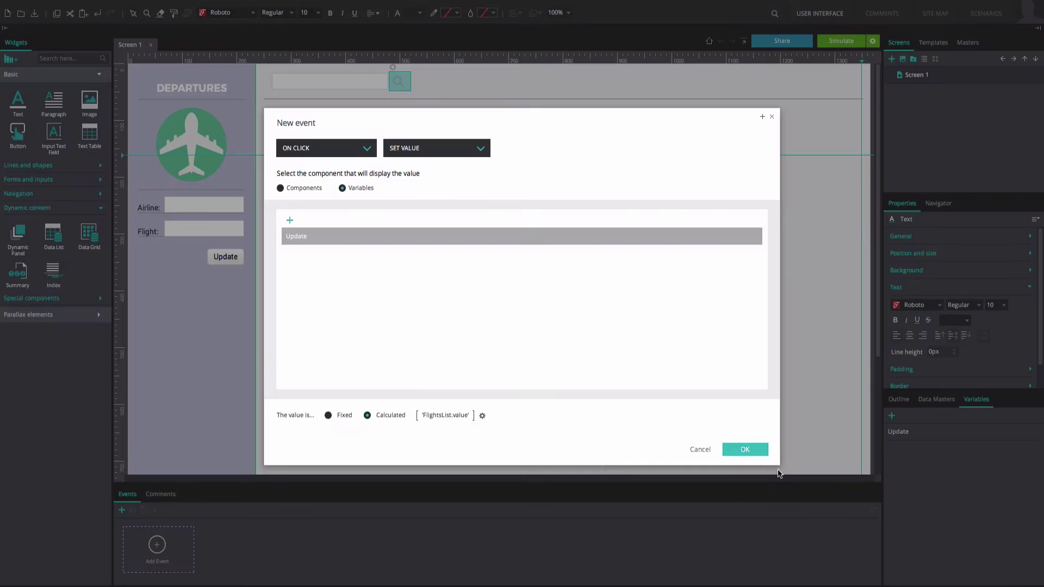
- Save the event and add a Set Value action targeting the Airline input with a calculated value
{"action": "left_click", "coordinate": [742, 450]}
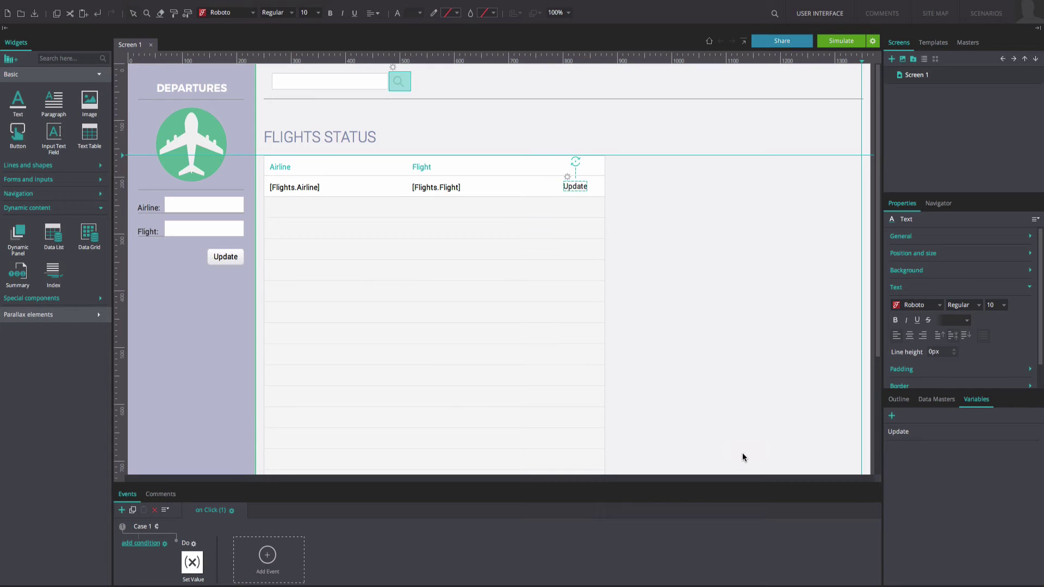
{"action": "right_click", "coordinate": [193, 545]}
{"action": "left_click", "coordinate": [209, 513]}
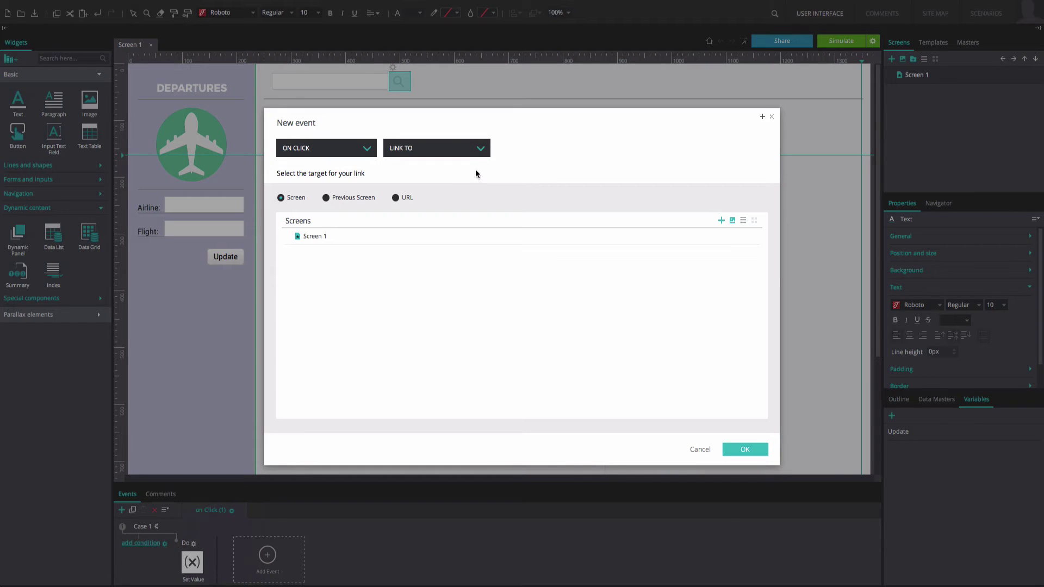
{"action": "left_click", "coordinate": [472, 149]}
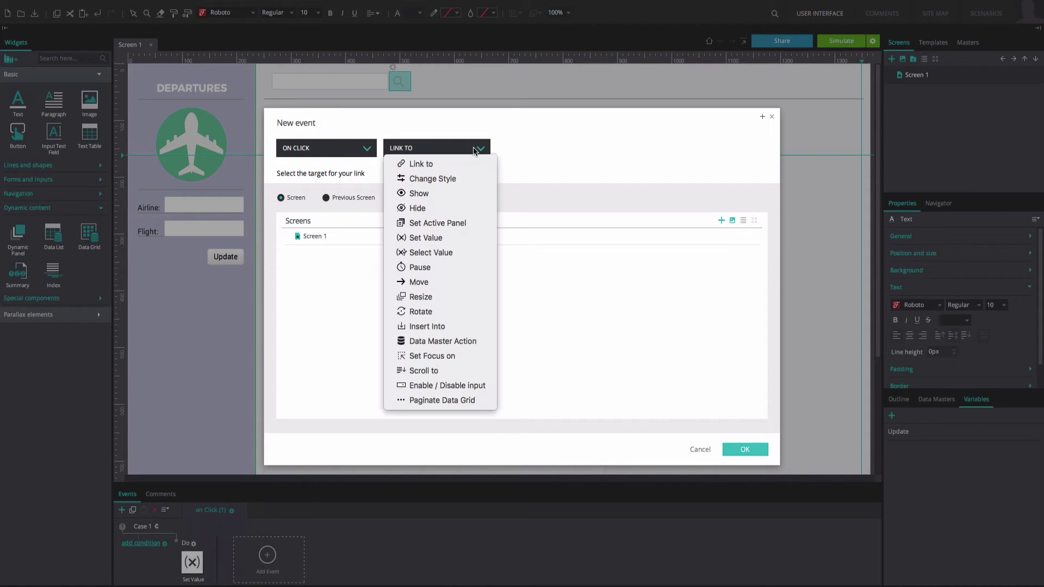
{"action": "left_click", "coordinate": [449, 237]}
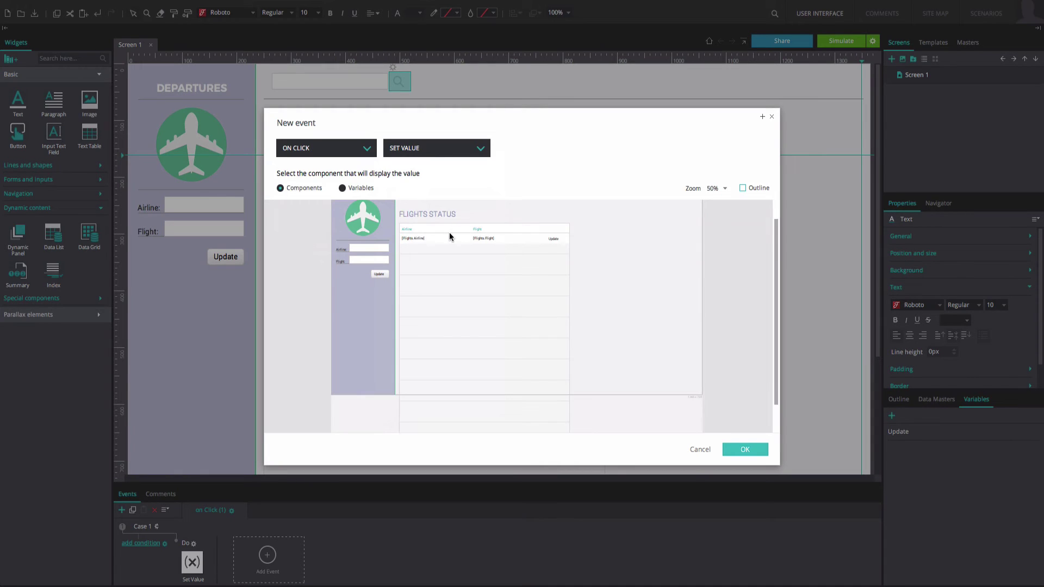
{"action": "left_click", "coordinate": [386, 248]}
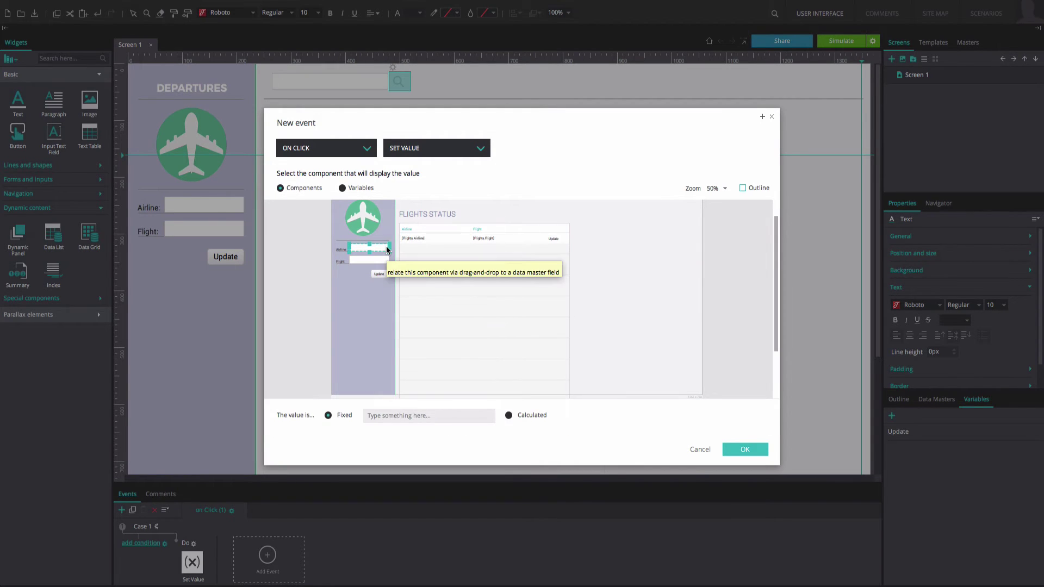
{"action": "left_click", "coordinate": [509, 415]}
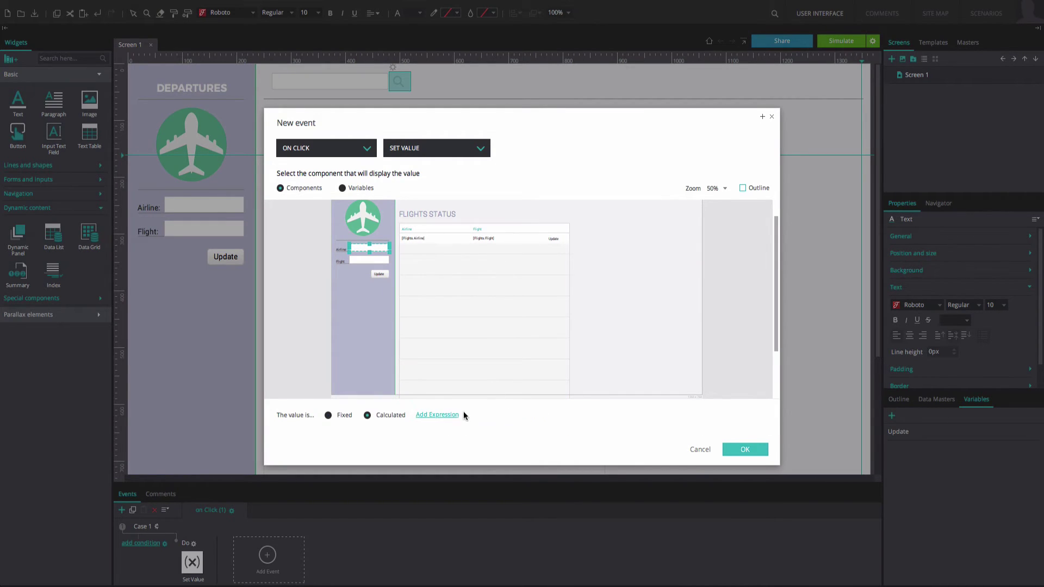
{"action": "left_click", "coordinate": [438, 415]}
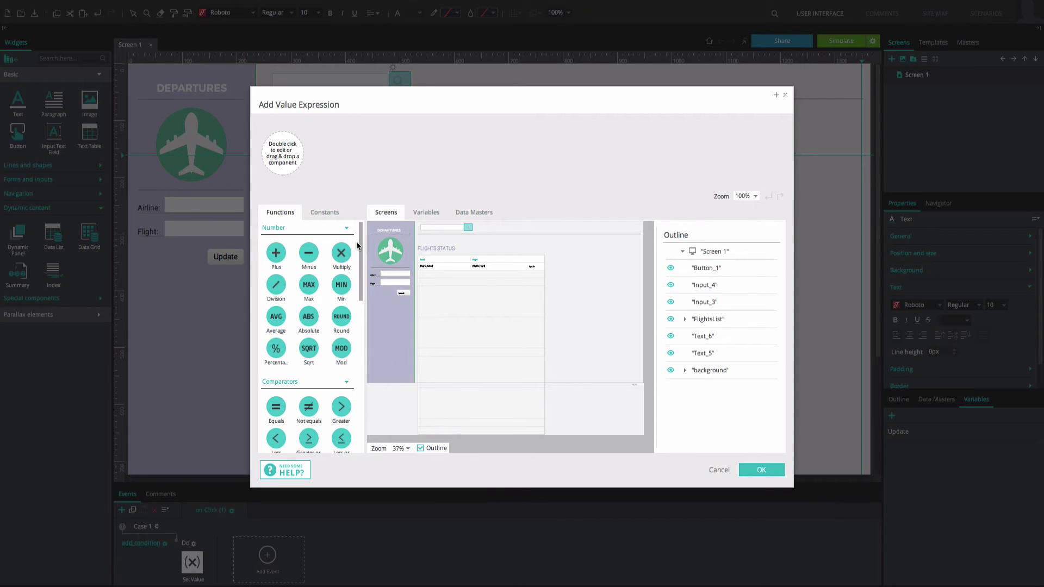
- Build the expression SELECT(Update, Flights.Airline) and save the Airline action
{"action": "scroll", "coordinate": [361, 246], "scroll_direction": "down", "scroll_amount": 10}
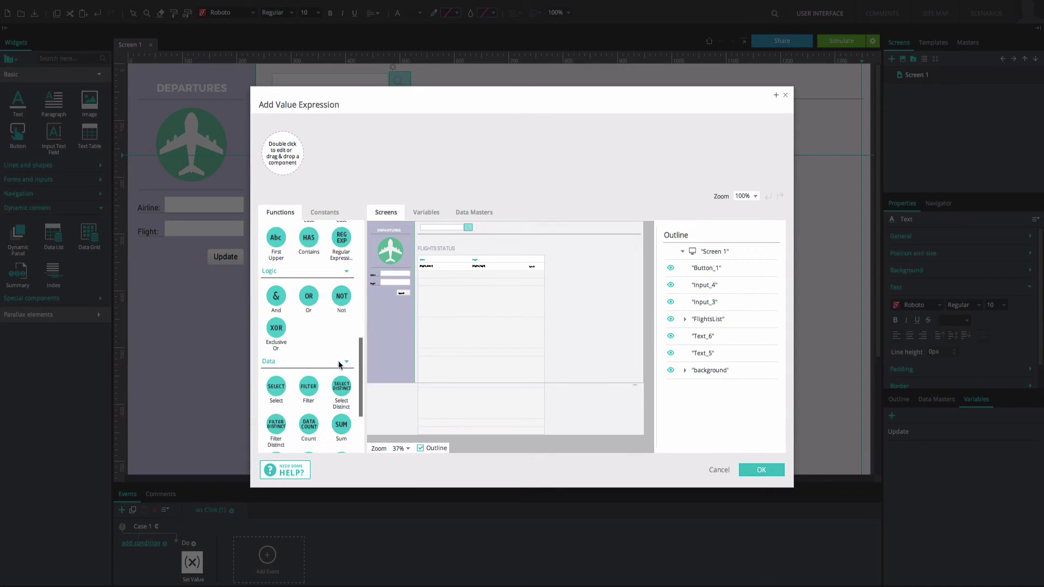
{"action": "left_click_drag", "start_coordinate": [282, 375], "coordinate": [282, 154]}
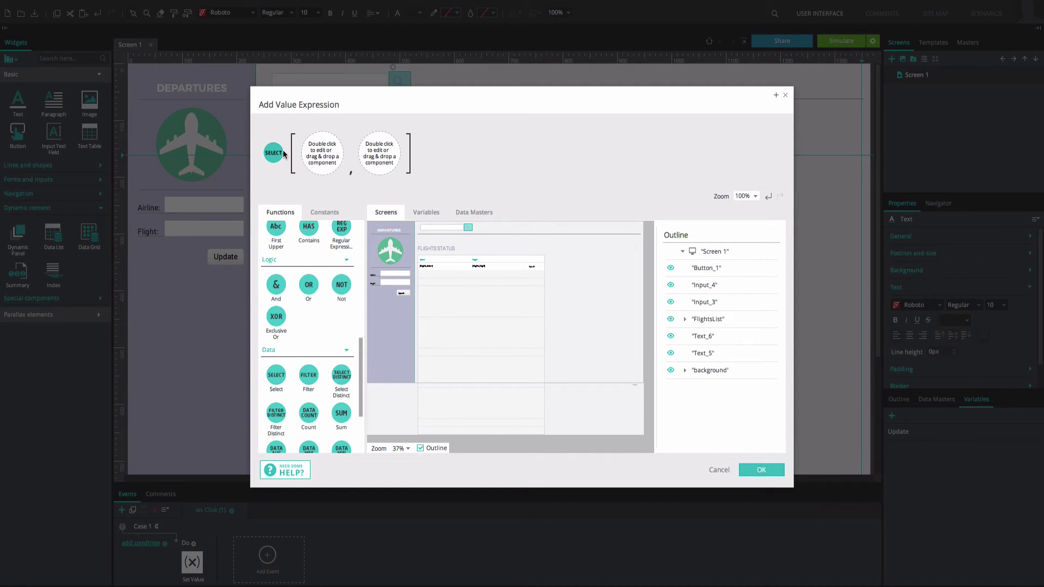
{"action": "left_click", "coordinate": [421, 214]}
{"action": "left_click", "coordinate": [381, 246]}
{"action": "left_click_drag", "start_coordinate": [373, 238], "coordinate": [330, 163]}
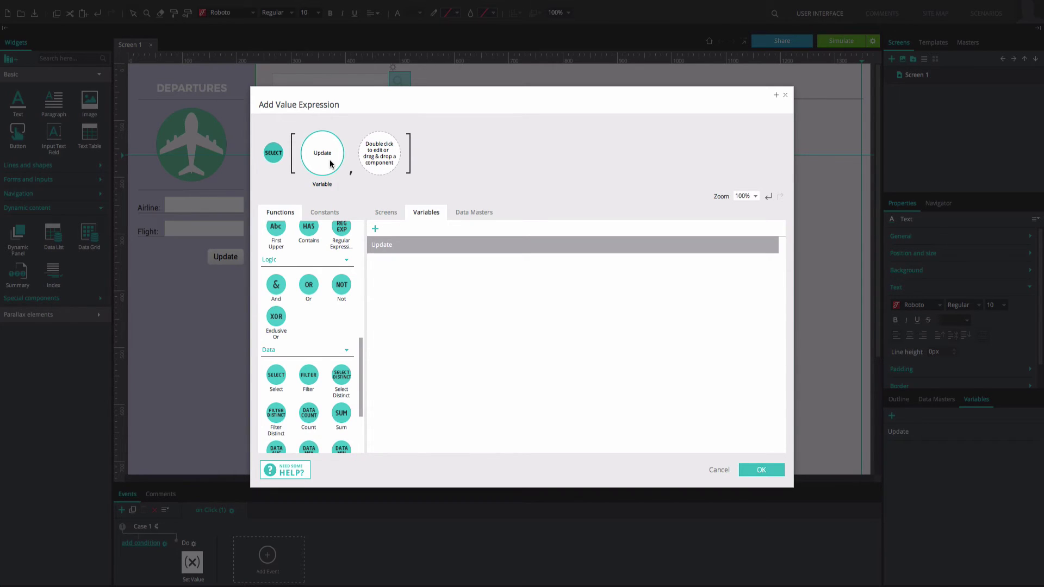
{"action": "left_click", "coordinate": [457, 212]}
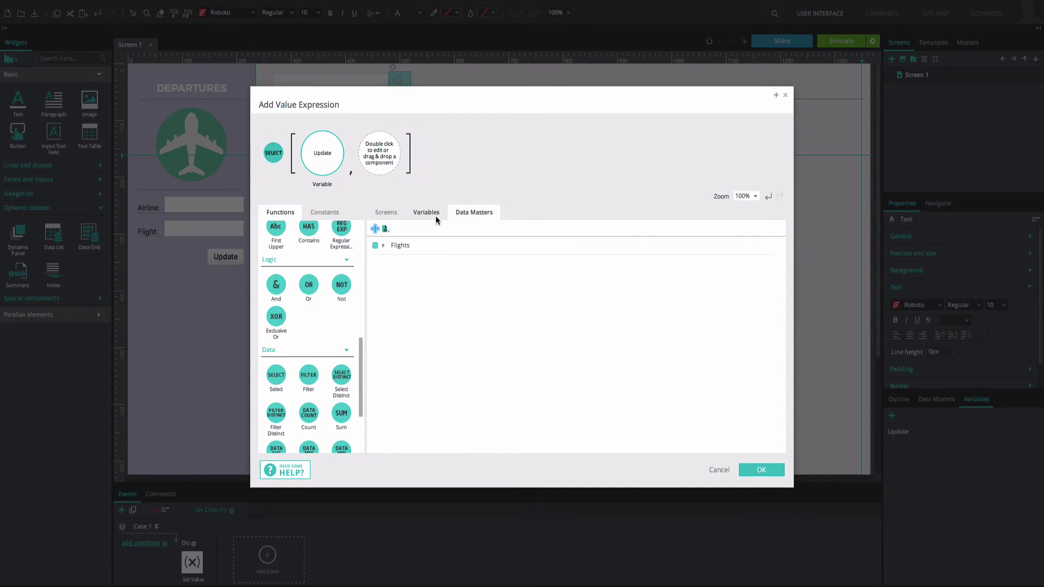
{"action": "left_click", "coordinate": [384, 248]}
{"action": "left_click", "coordinate": [382, 247]}
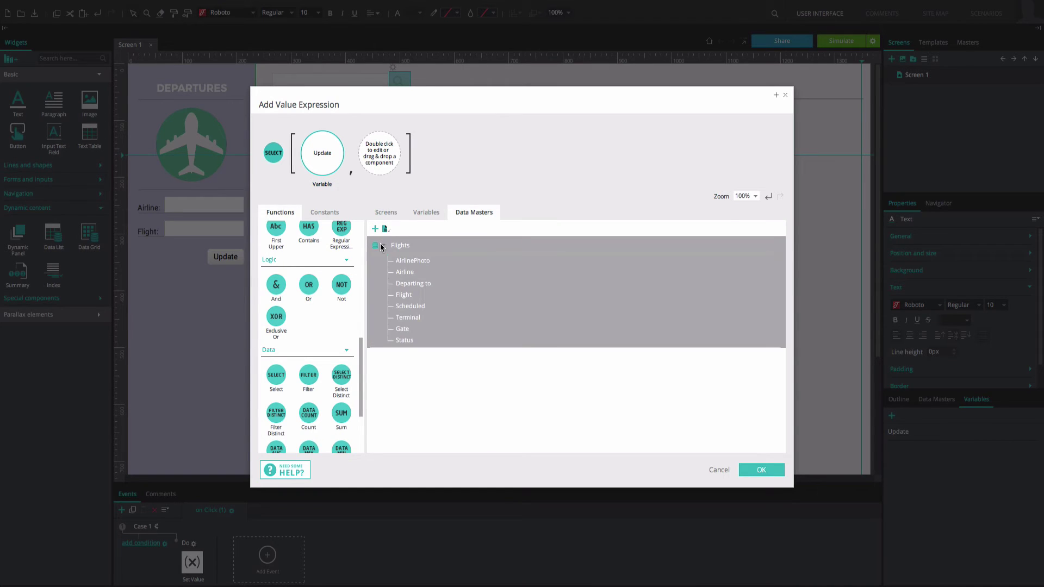
{"action": "left_click_drag", "start_coordinate": [406, 273], "coordinate": [379, 151]}
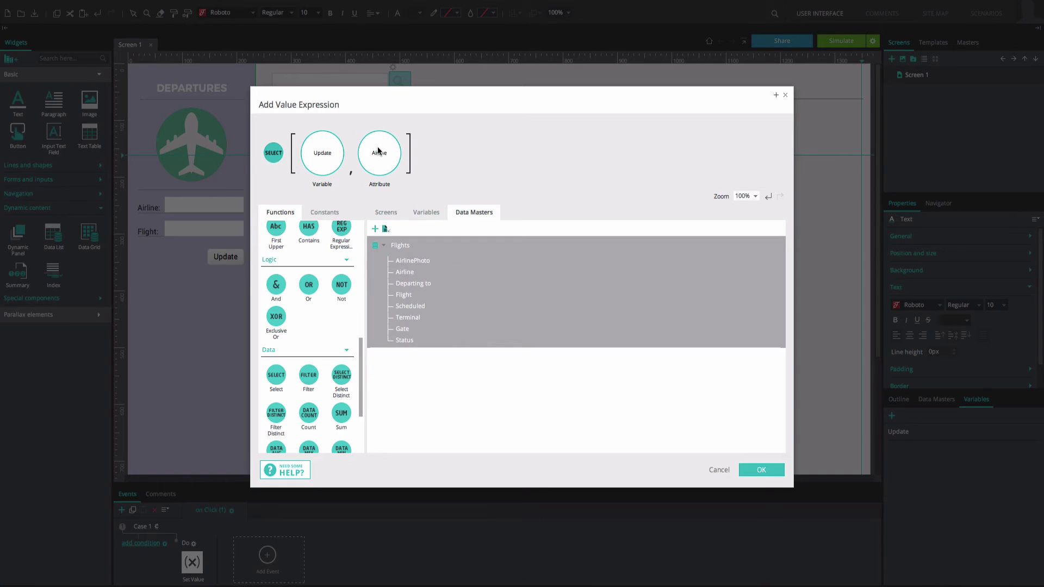
{"action": "left_click", "coordinate": [761, 471]}
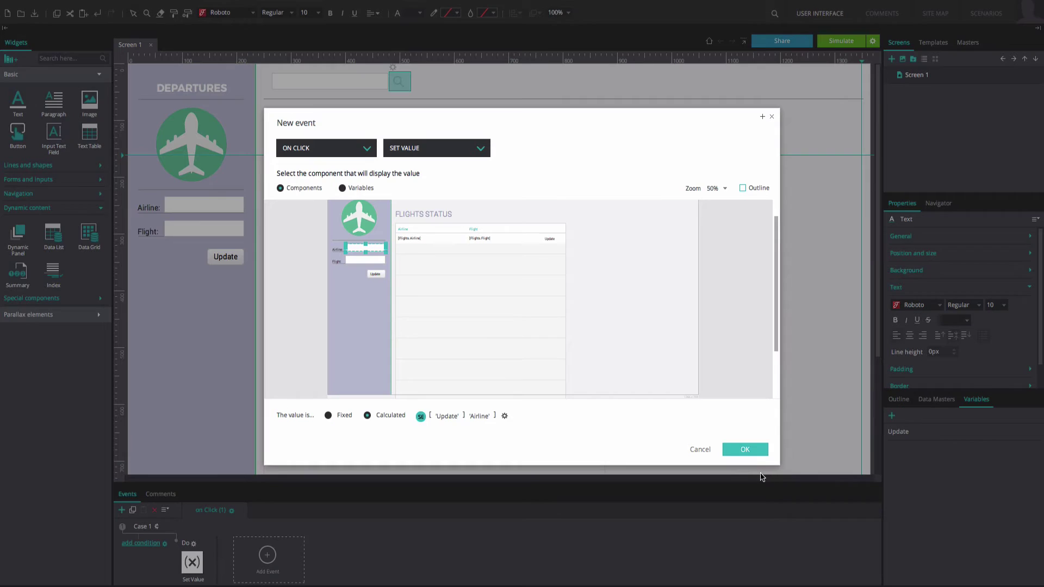
{"action": "left_click", "coordinate": [729, 451]}
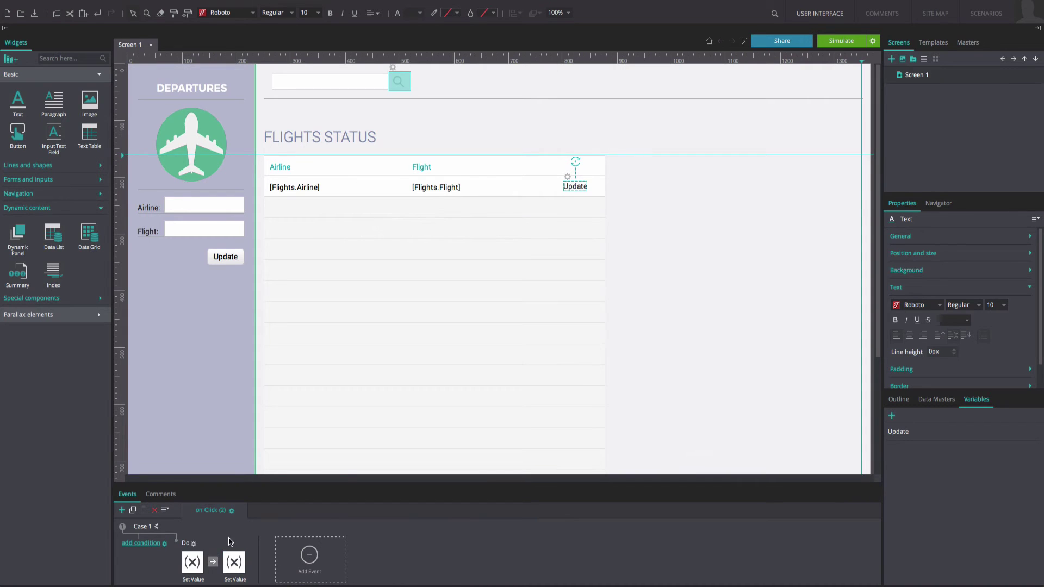
- Add a third Set Value action targeting the Flight input with a calculated value
{"action": "right_click", "coordinate": [191, 549]}
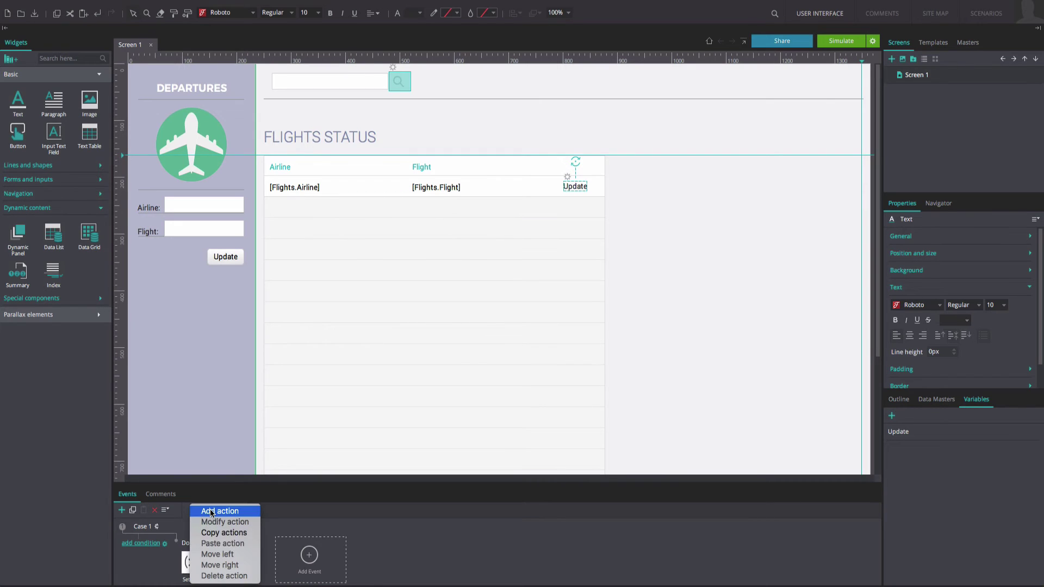
{"action": "left_click", "coordinate": [211, 511]}
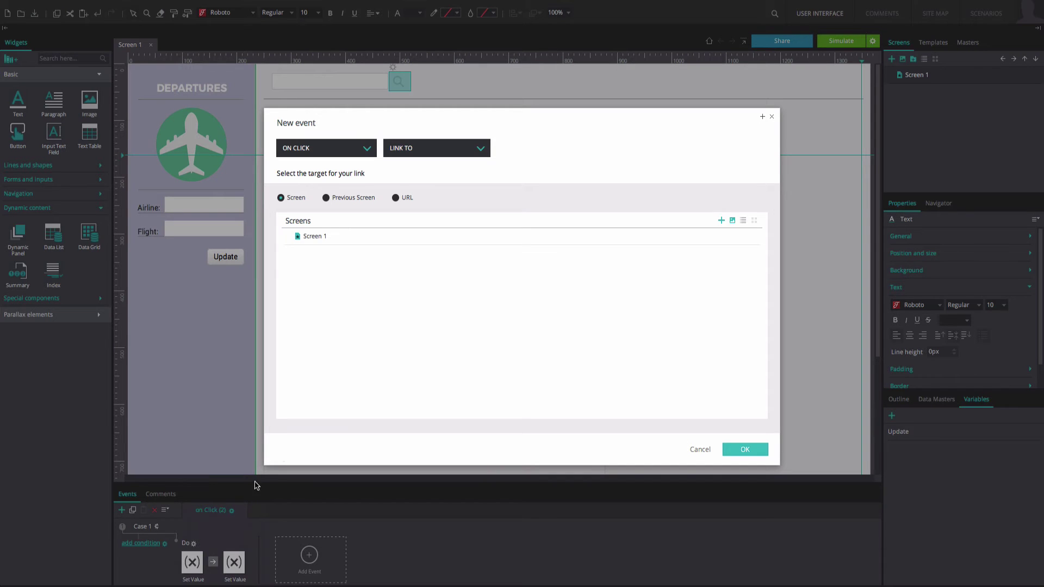
{"action": "left_click", "coordinate": [430, 148]}
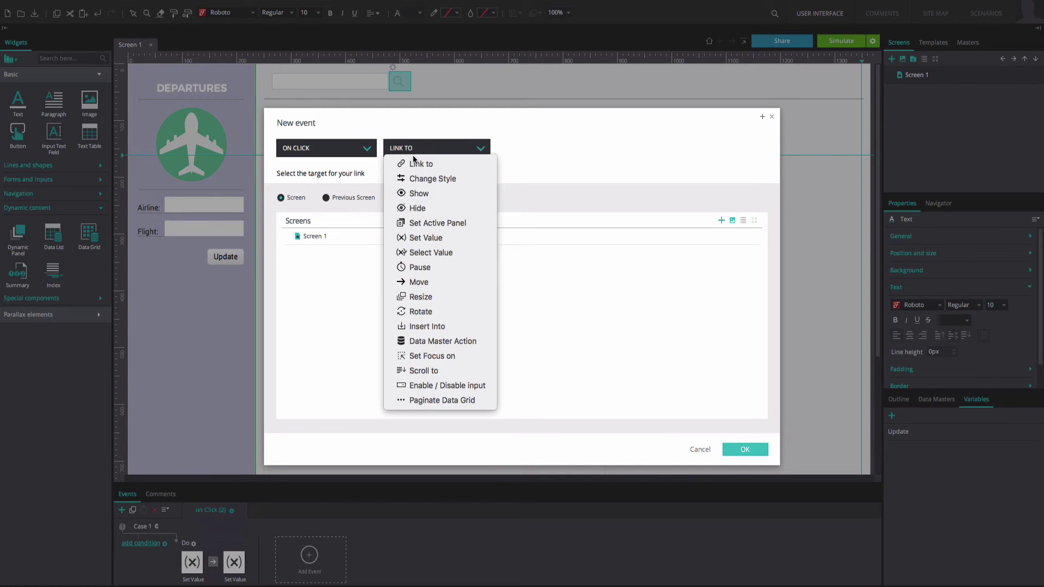
{"action": "left_click", "coordinate": [422, 235]}
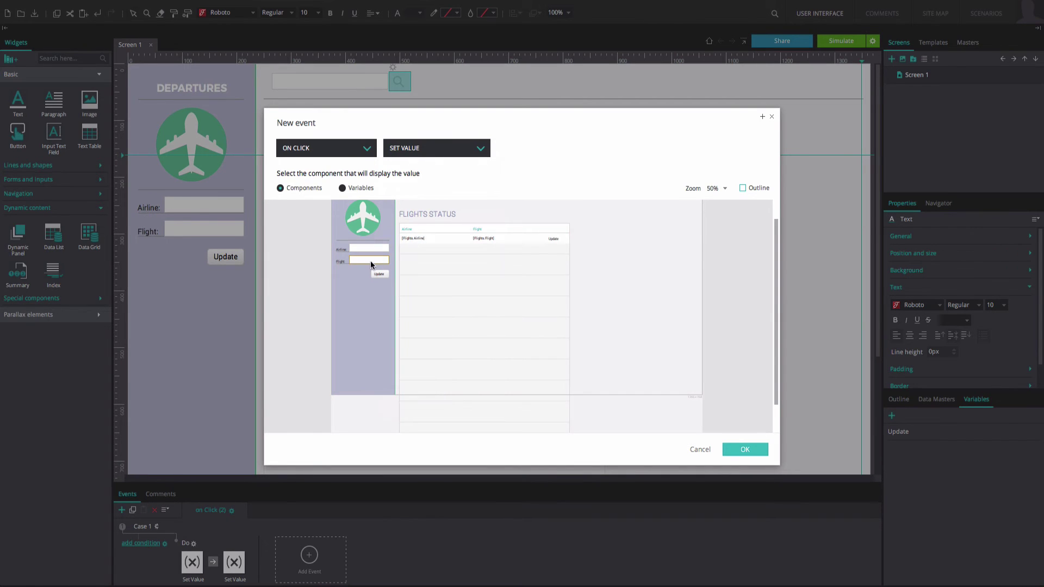
{"action": "left_click", "coordinate": [371, 264]}
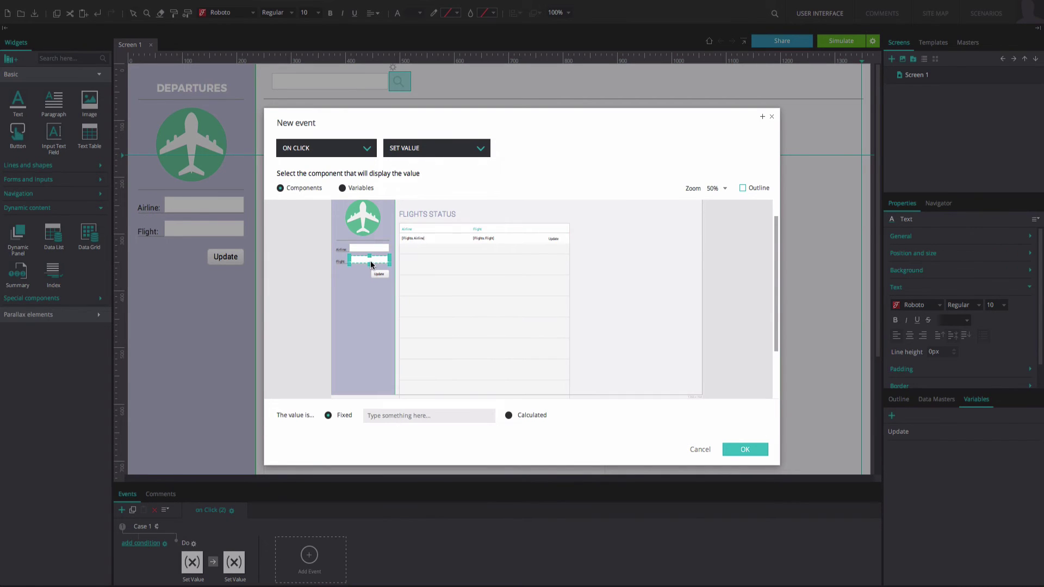
{"action": "left_click", "coordinate": [515, 421]}
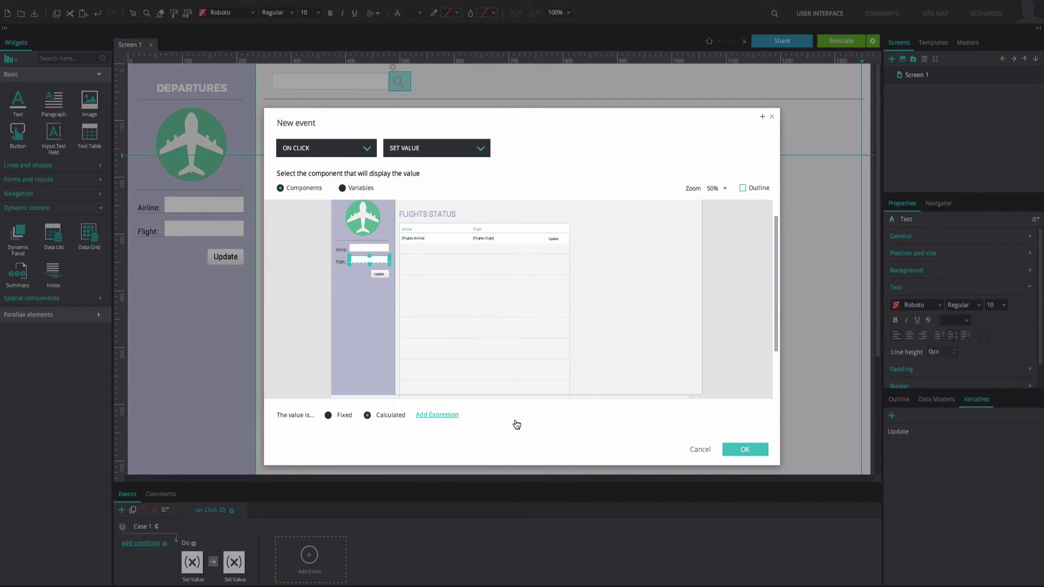
{"action": "left_click", "coordinate": [437, 415]}
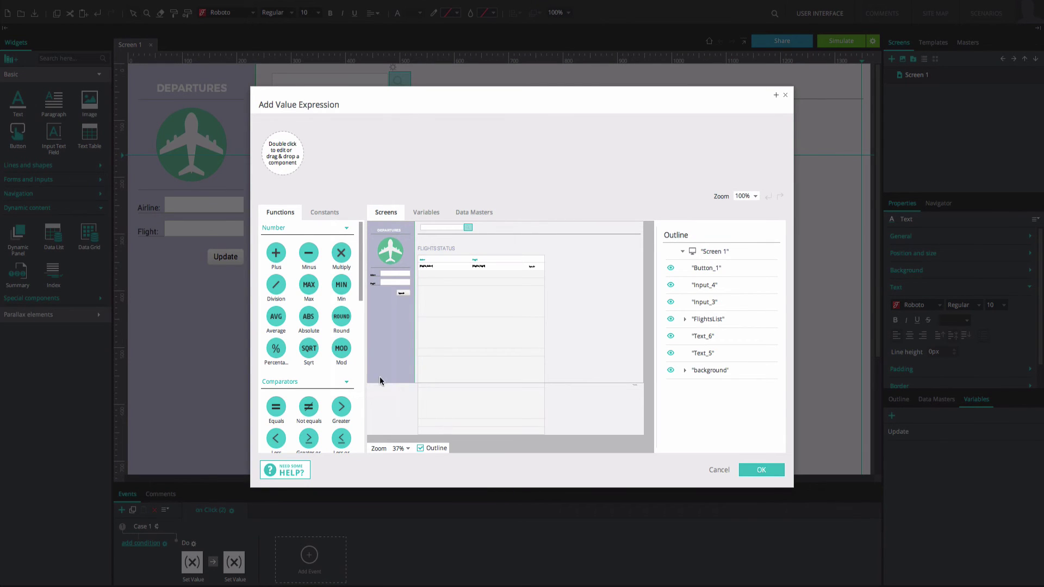
- Build the expression SELECT(Update, Flights.Flight) and confirm the Flight action
{"action": "scroll", "coordinate": [359, 298], "scroll_direction": "down", "scroll_amount": 1}
{"action": "scroll", "coordinate": [359, 299], "scroll_direction": "down", "scroll_amount": 7}
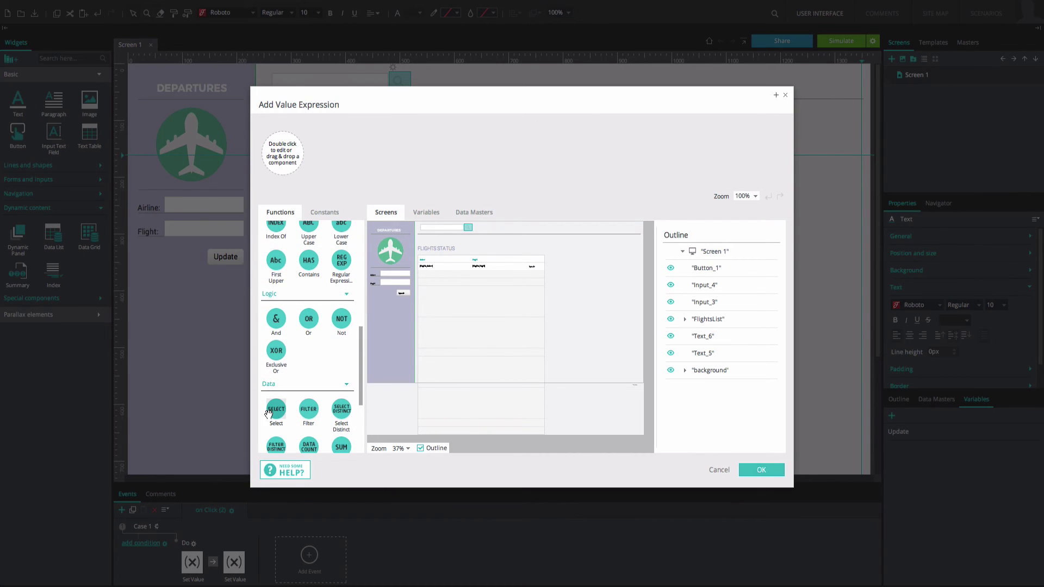
{"action": "left_click_drag", "start_coordinate": [269, 320], "coordinate": [278, 161]}
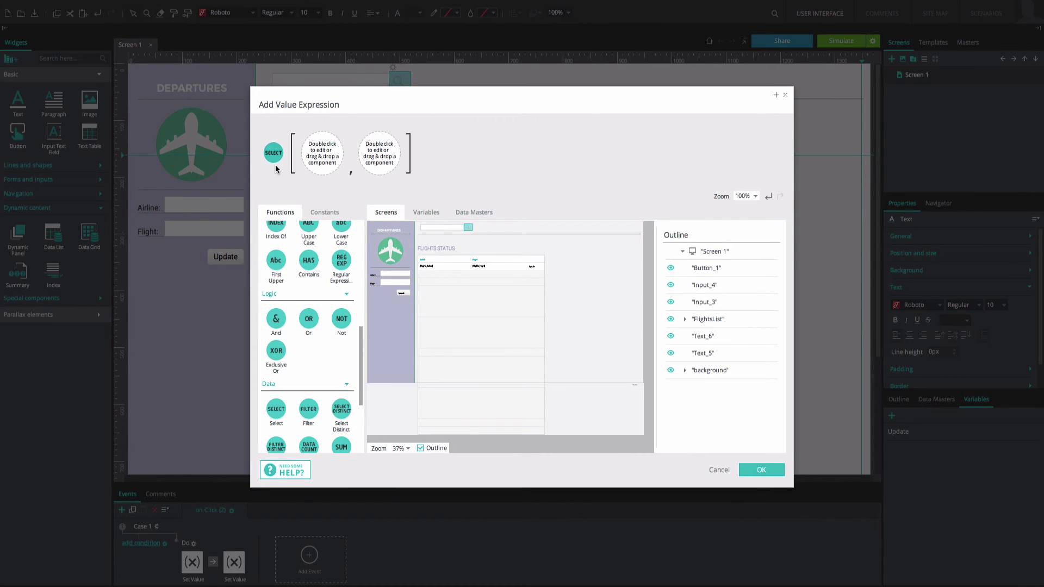
{"action": "left_click", "coordinate": [426, 212]}
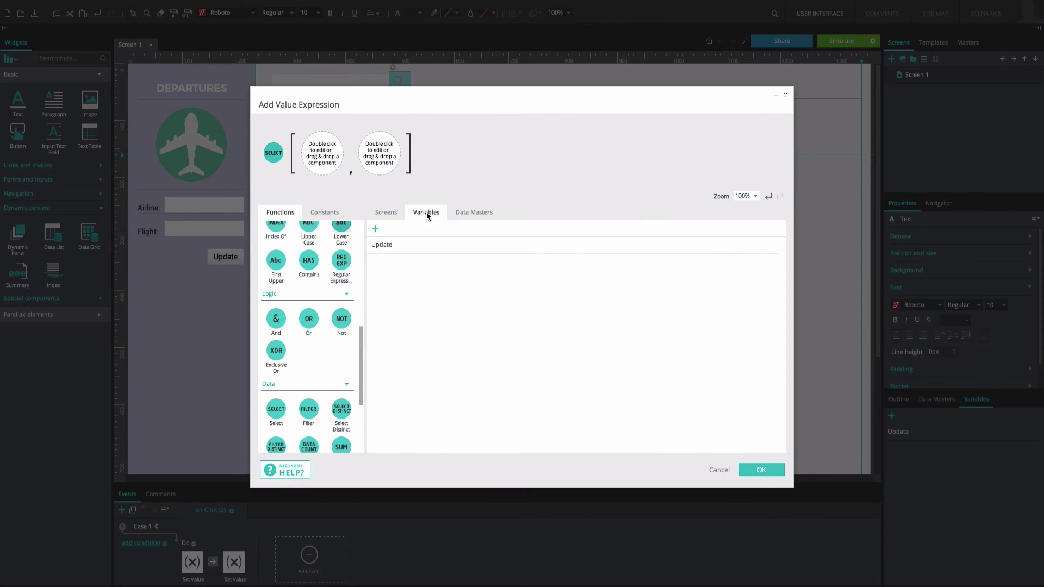
{"action": "left_click_drag", "start_coordinate": [384, 249], "coordinate": [322, 153]}
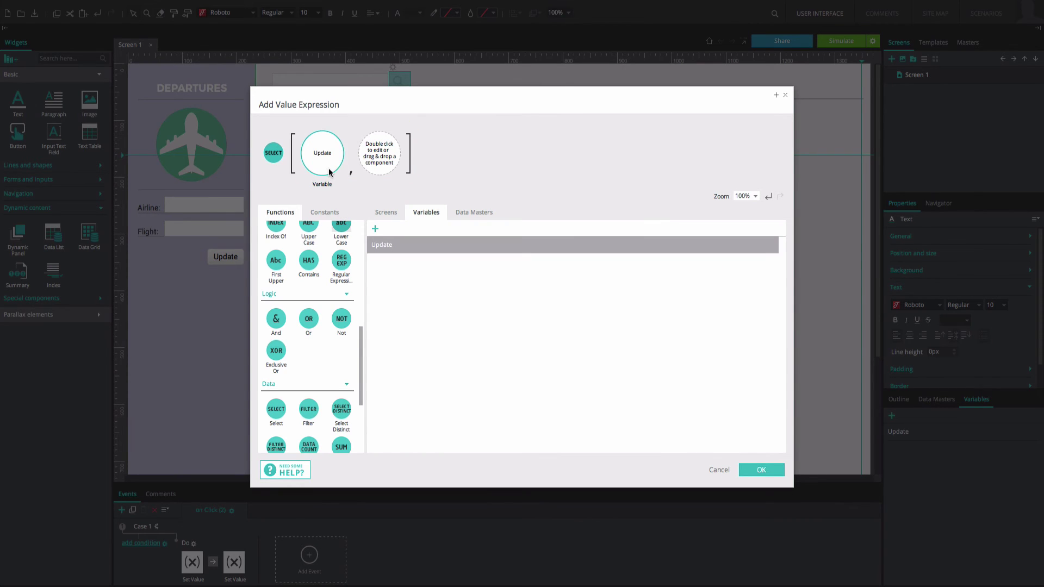
{"action": "left_click", "coordinate": [468, 212]}
{"action": "left_click", "coordinate": [384, 246]}
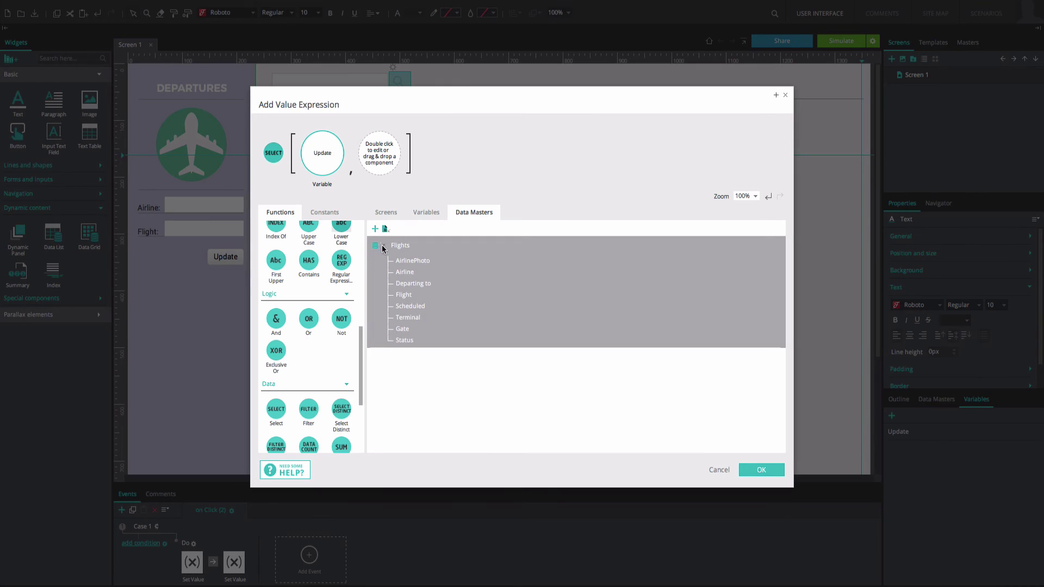
{"action": "left_click_drag", "start_coordinate": [404, 296], "coordinate": [379, 161]}
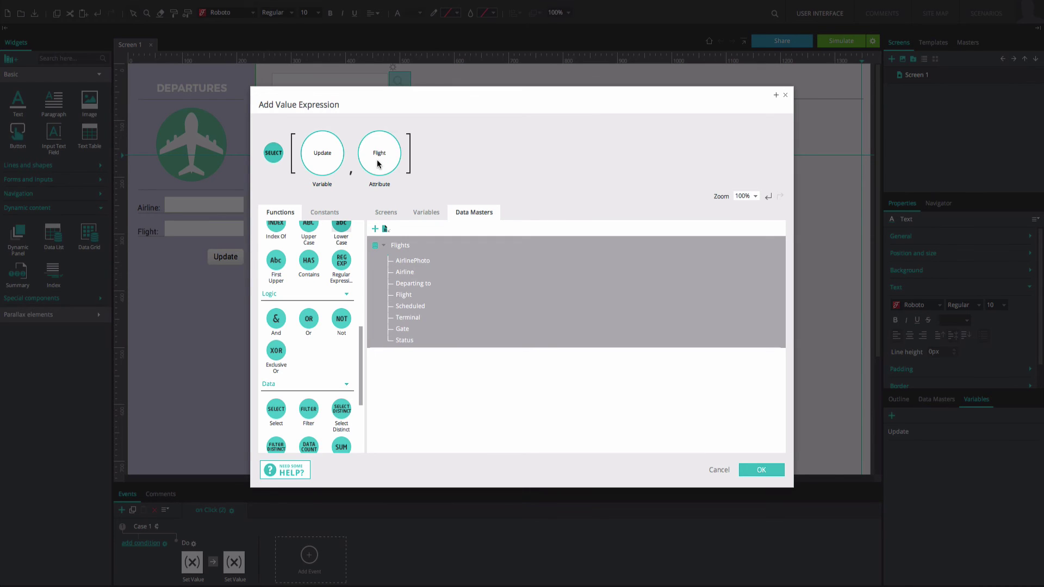
{"action": "left_click", "coordinate": [761, 470]}
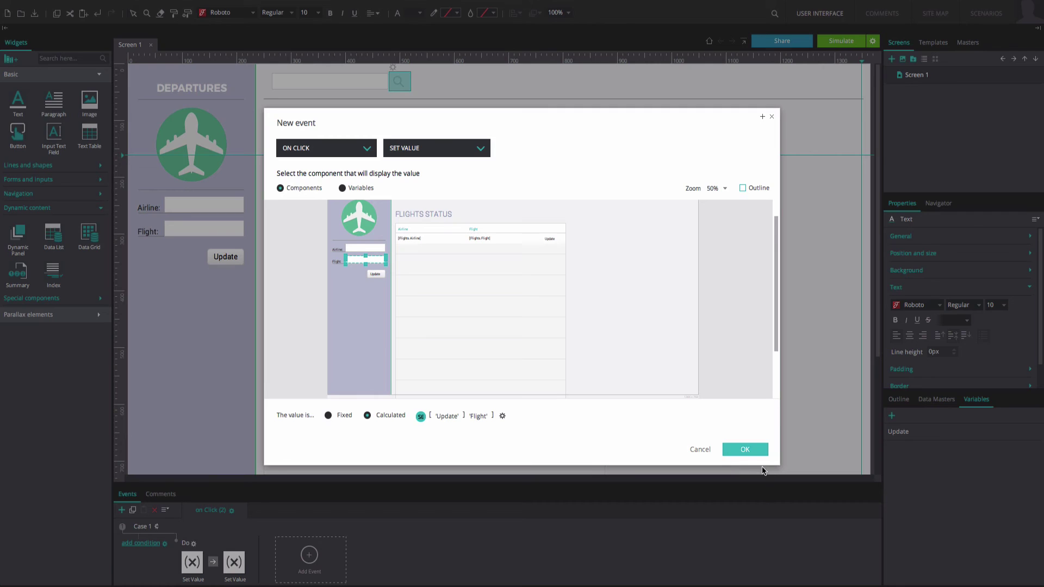
{"action": "left_click", "coordinate": [742, 449]}
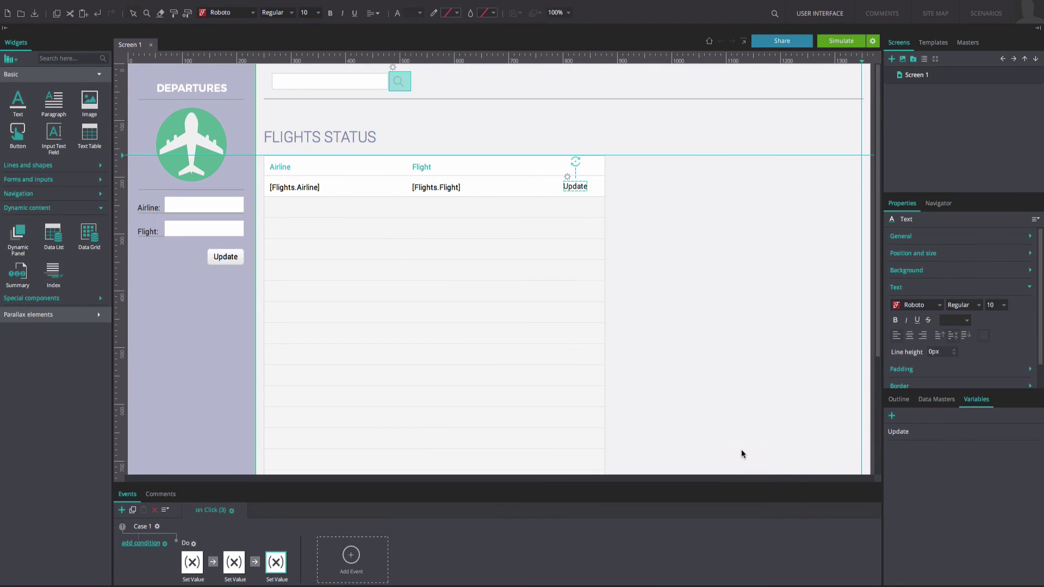
- Give the sidebar Update button an On Click Data Master Action that modifies Flights records
{"action": "left_click", "coordinate": [231, 259]}
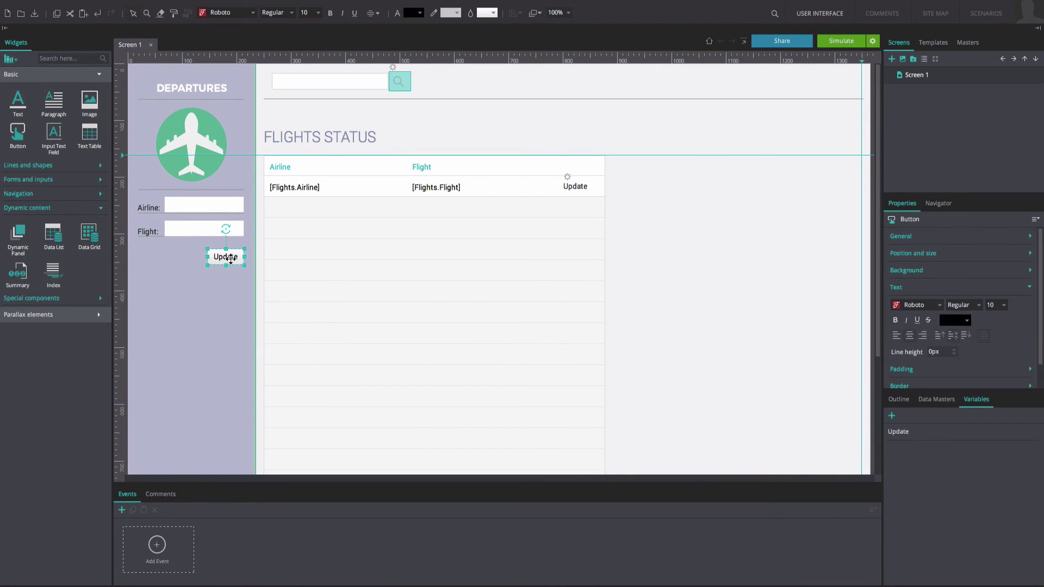
{"action": "left_click", "coordinate": [184, 539]}
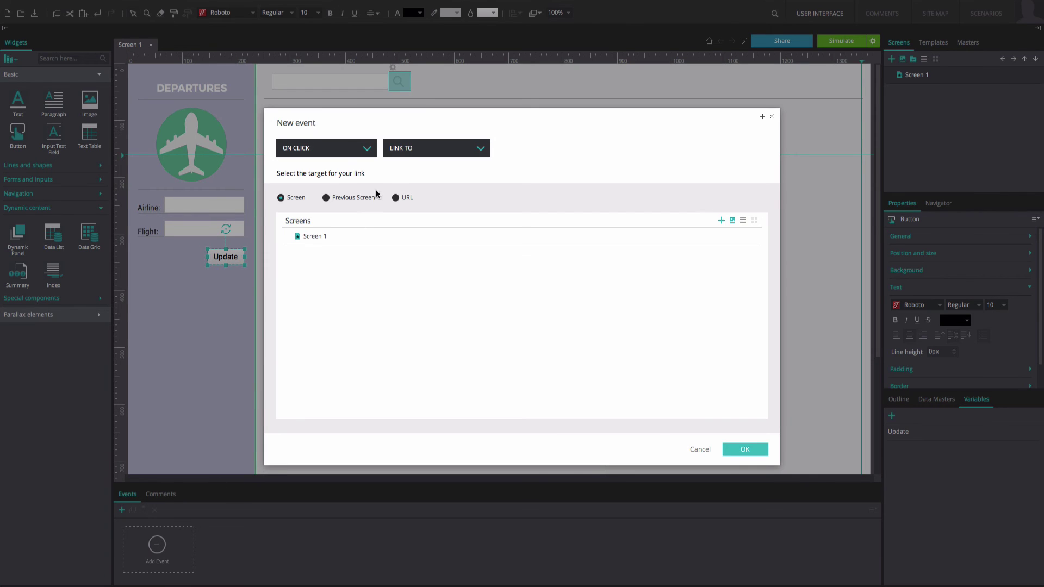
{"action": "left_click", "coordinate": [403, 152]}
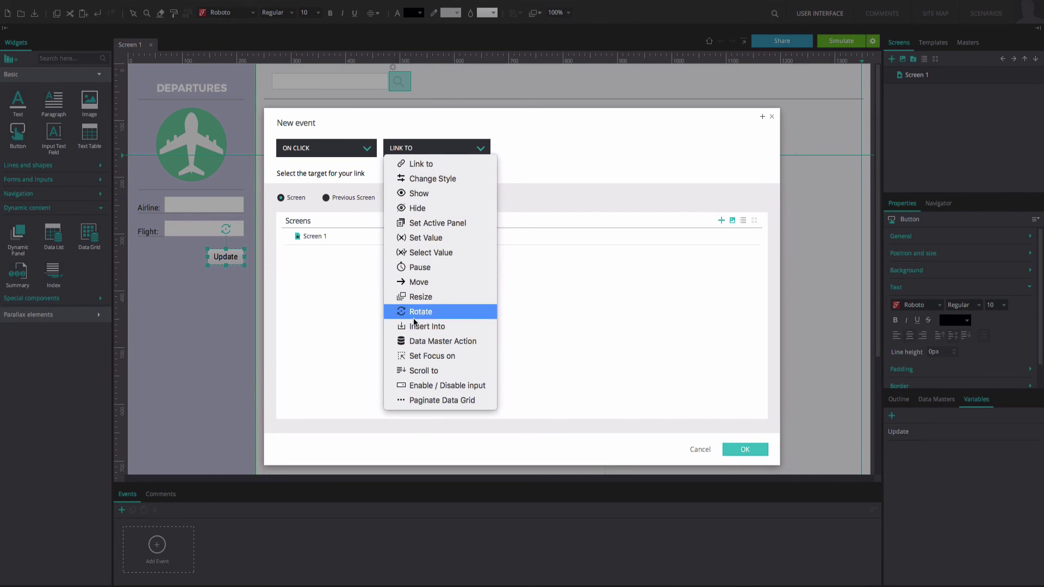
{"action": "left_click", "coordinate": [413, 341]}
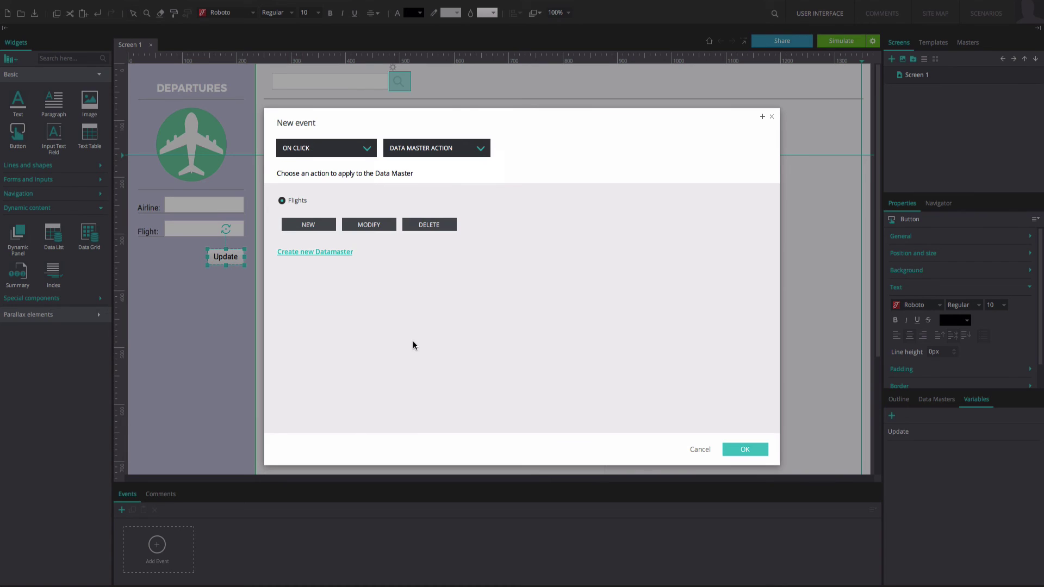
{"action": "left_click", "coordinate": [378, 228]}
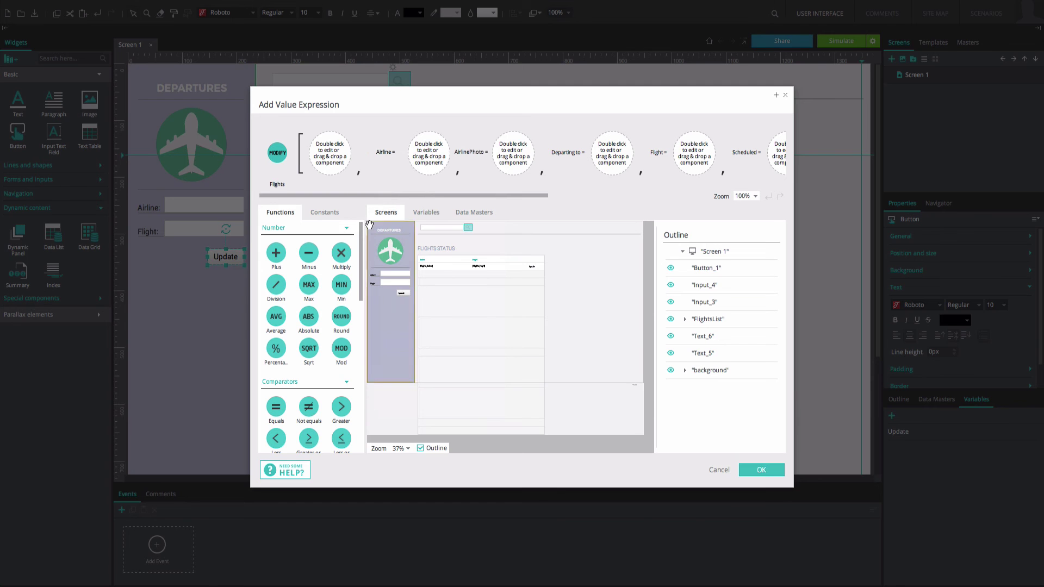
- Modify the Update variable's Flights record using the Airline and Flight inputs, and save the event
{"action": "left_click", "coordinate": [426, 212]}
{"action": "left_click_drag", "start_coordinate": [382, 248], "coordinate": [336, 161]}
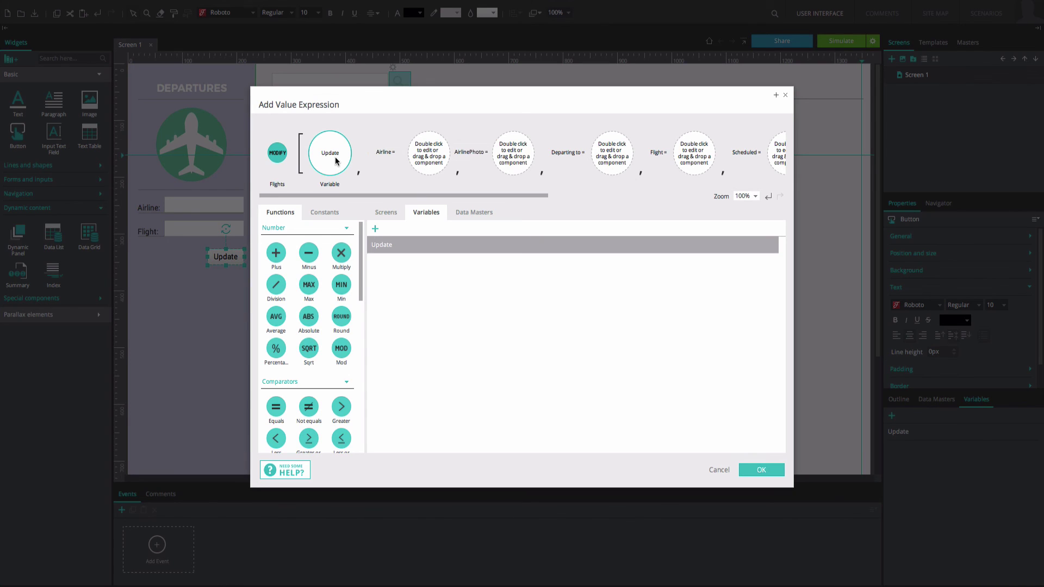
{"action": "left_click_drag", "start_coordinate": [351, 195], "coordinate": [383, 206]}
{"action": "left_click", "coordinate": [384, 213]}
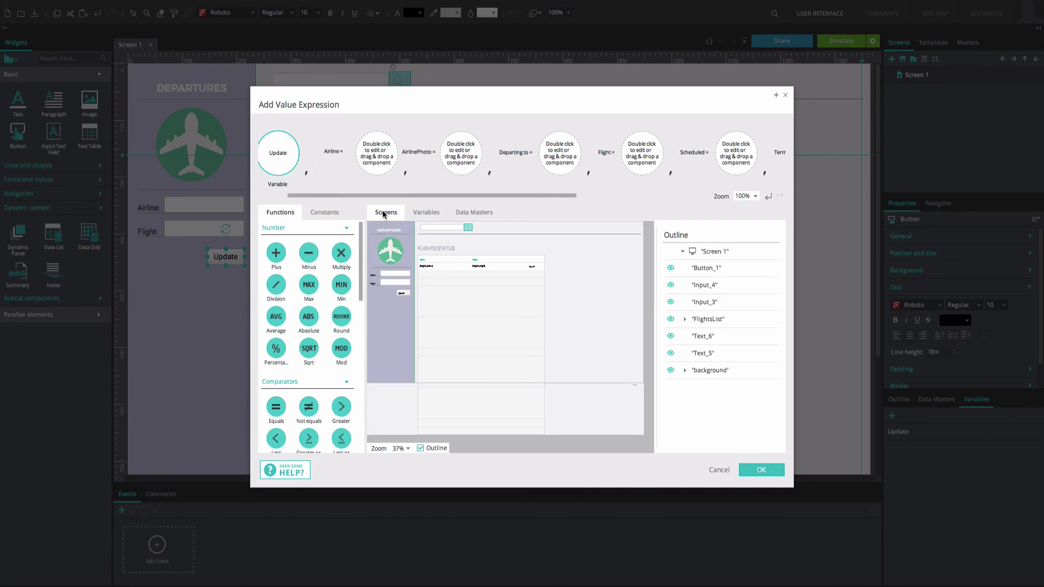
{"action": "left_click_drag", "start_coordinate": [396, 273], "coordinate": [446, 206]}
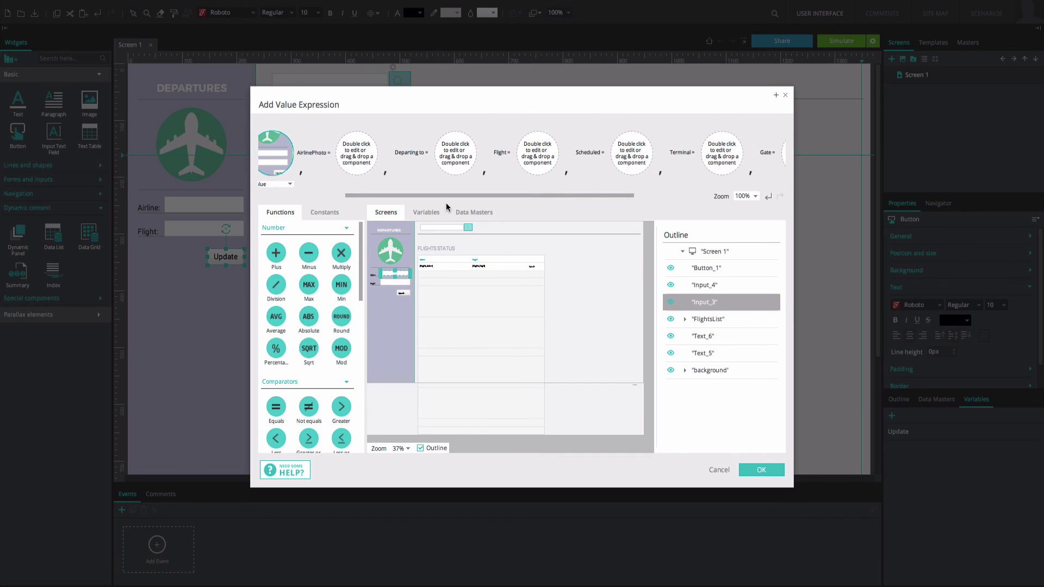
{"action": "left_click_drag", "start_coordinate": [395, 282], "coordinate": [526, 171]}
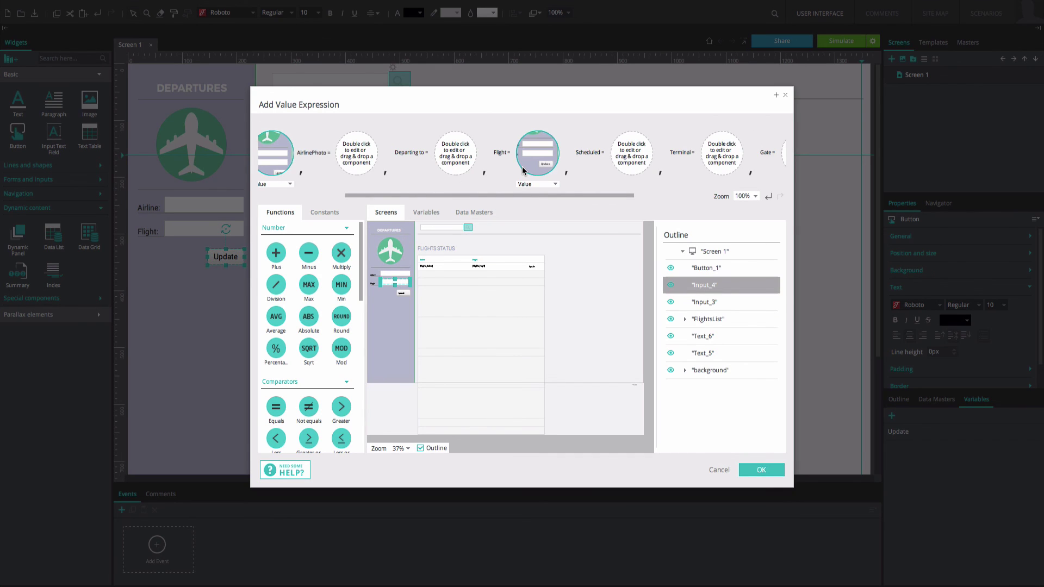
{"action": "left_click", "coordinate": [745, 463]}
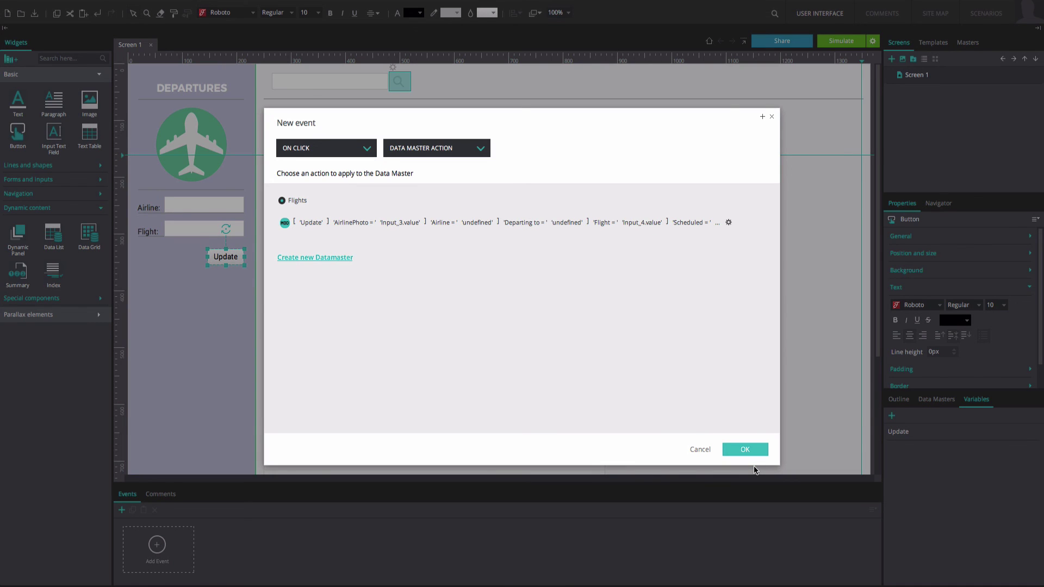
{"action": "left_click", "coordinate": [751, 451]}
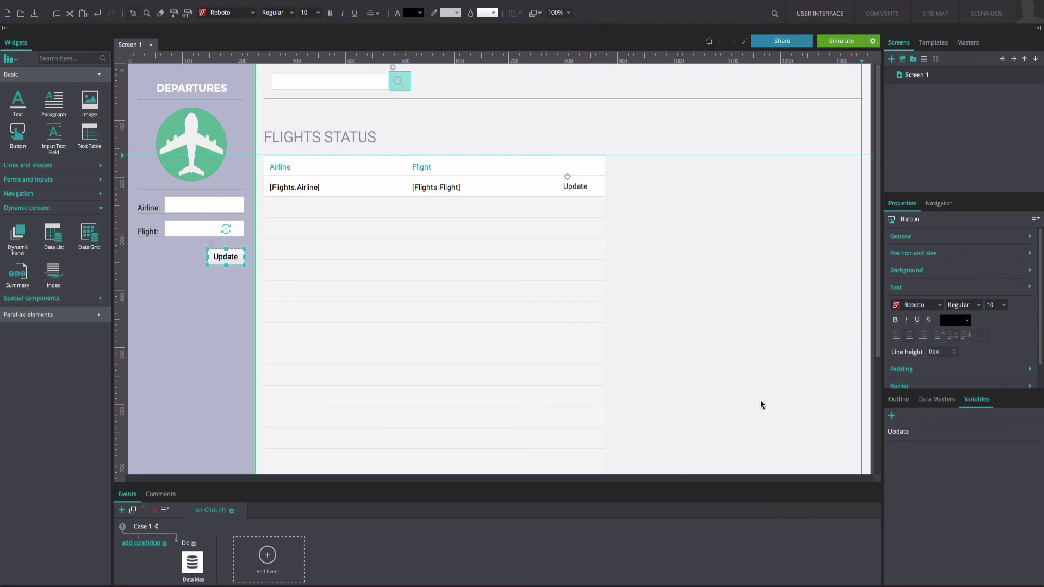
- Simulate the prototype, load KLM's row into the sidebar, and change its Flight to 000000
{"action": "left_click", "coordinate": [841, 41]}
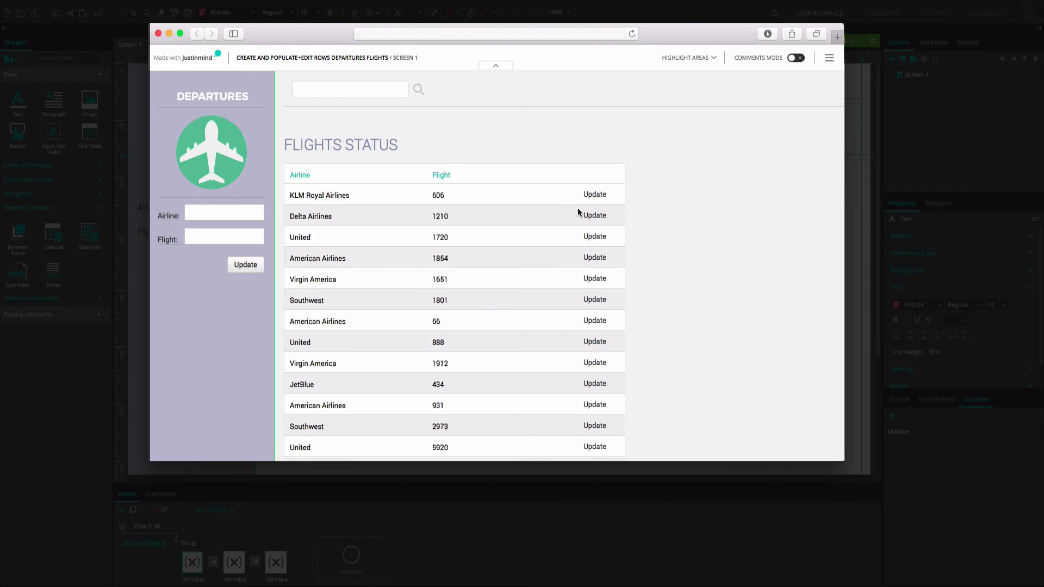
{"action": "left_click", "coordinate": [592, 195]}
{"action": "double_click", "coordinate": [191, 236]}
{"action": "left_click", "coordinate": [197, 236]}
{"action": "type", "text": "000000"}
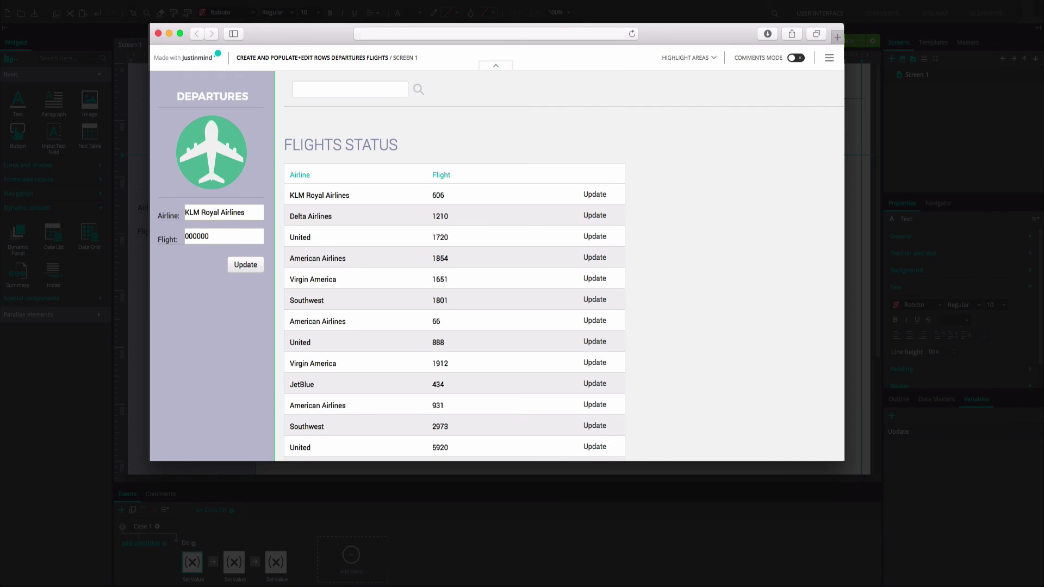